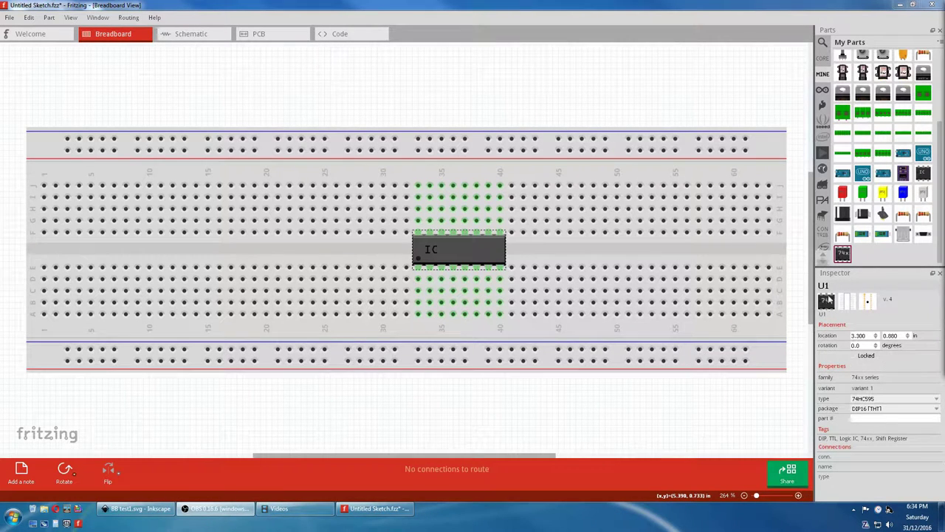
# Bring up the context menu for the custom 74x part in the My Parts bin
pyautogui.rightClick(842, 254)
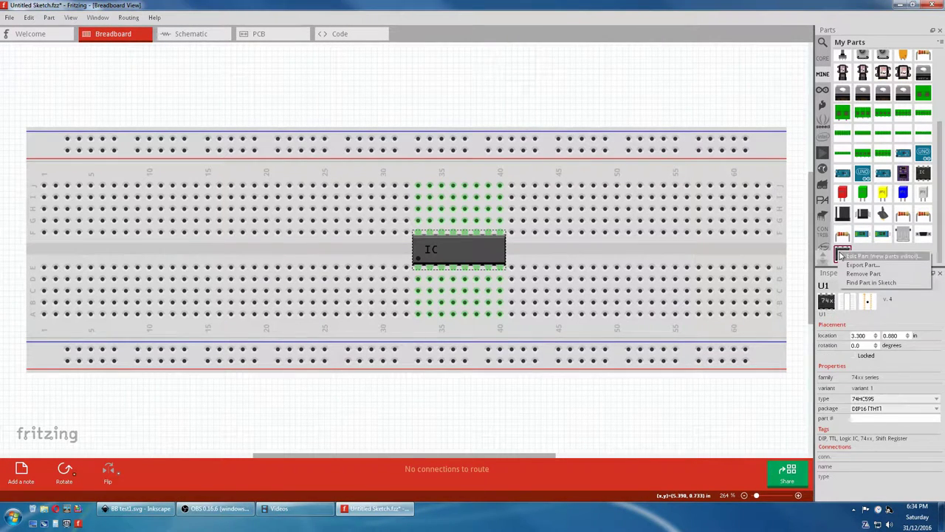
# Open the 74HC595 part in the new Parts Editor and make its icon reuse the breadboard image
pyautogui.click(841, 255)
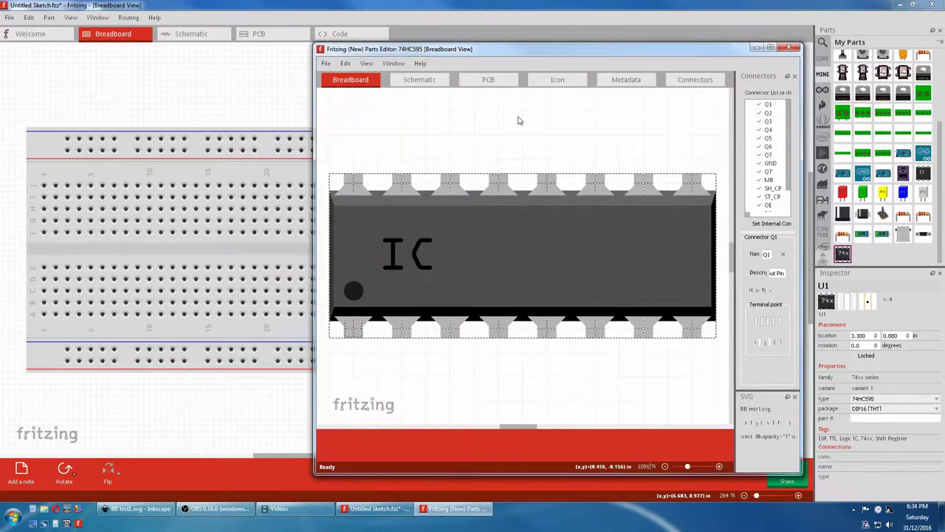
pyautogui.click(555, 80)
pyautogui.click(325, 64)
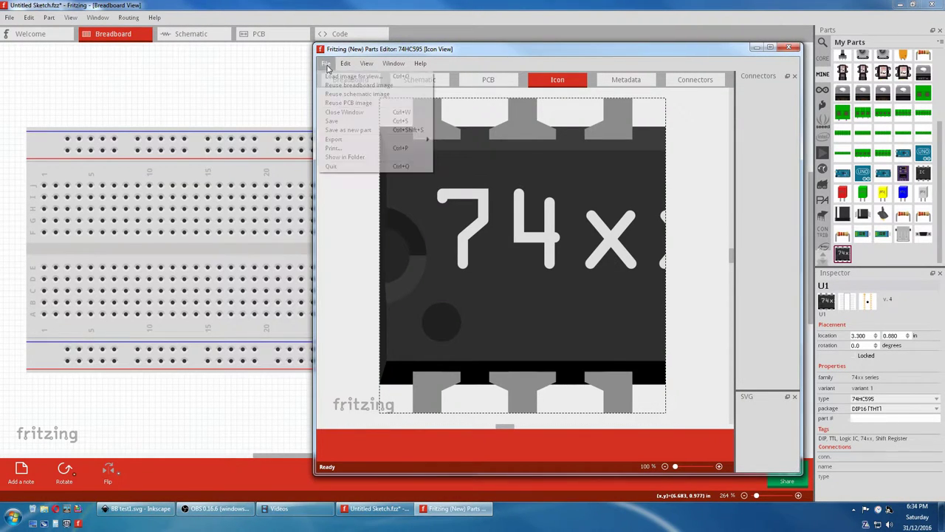
pyautogui.click(334, 85)
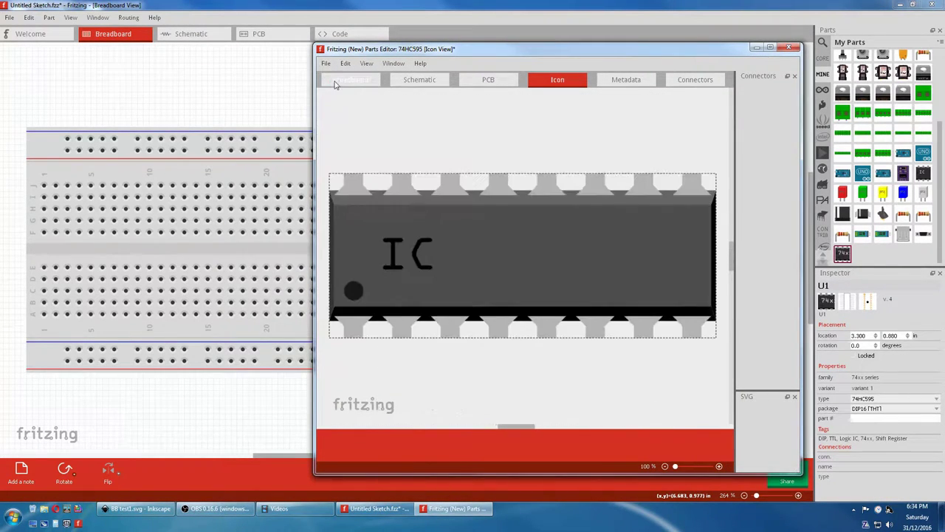
# Save the part with the default 'IC test1' filename prefix, confirming the sketch-change warning
pyautogui.click(326, 64)
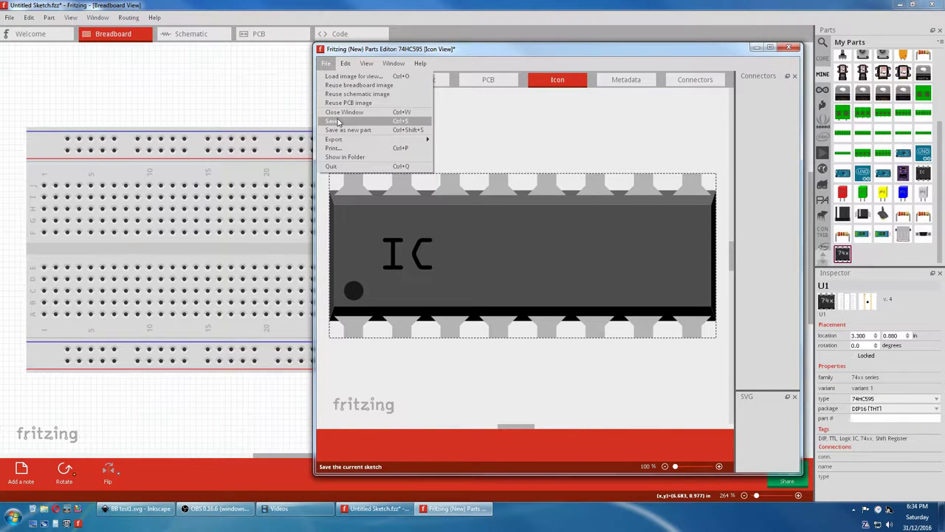
pyautogui.click(336, 121)
pyautogui.click(636, 283)
pyautogui.click(645, 287)
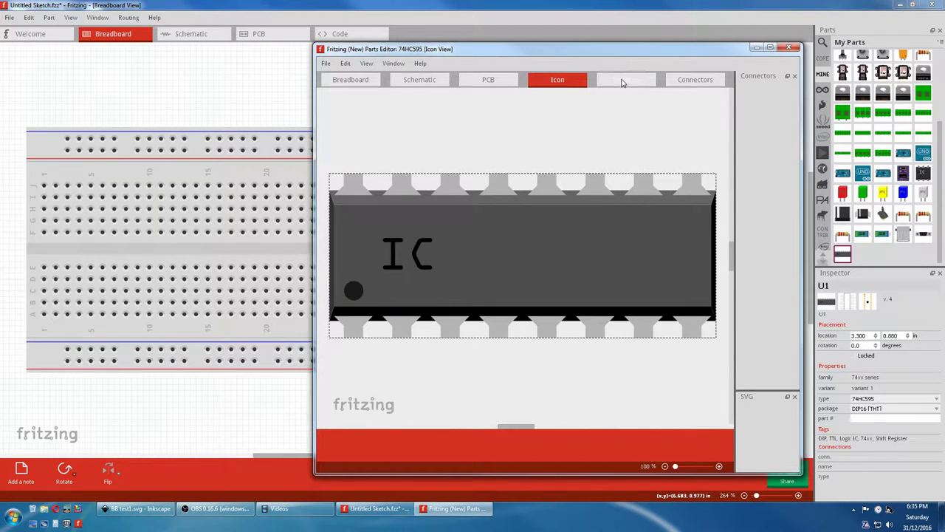
# In Metadata, retitle the part '74HC595c' and replace its description with 'Test IC'
pyautogui.click(623, 82)
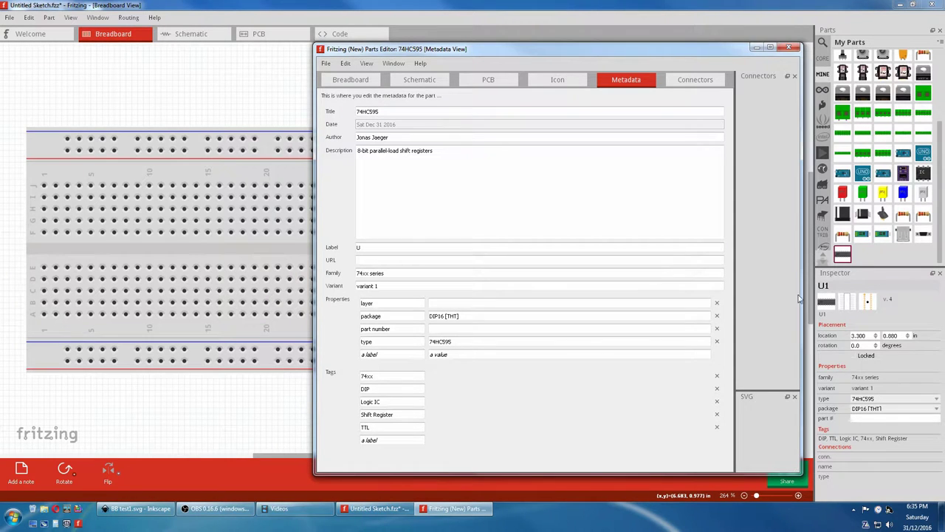
pyautogui.click(847, 258)
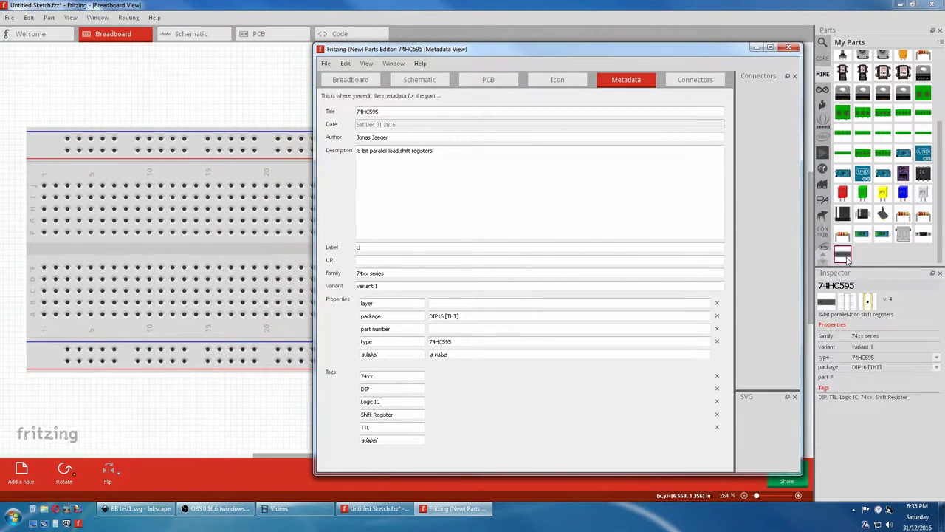
pyautogui.click(390, 112)
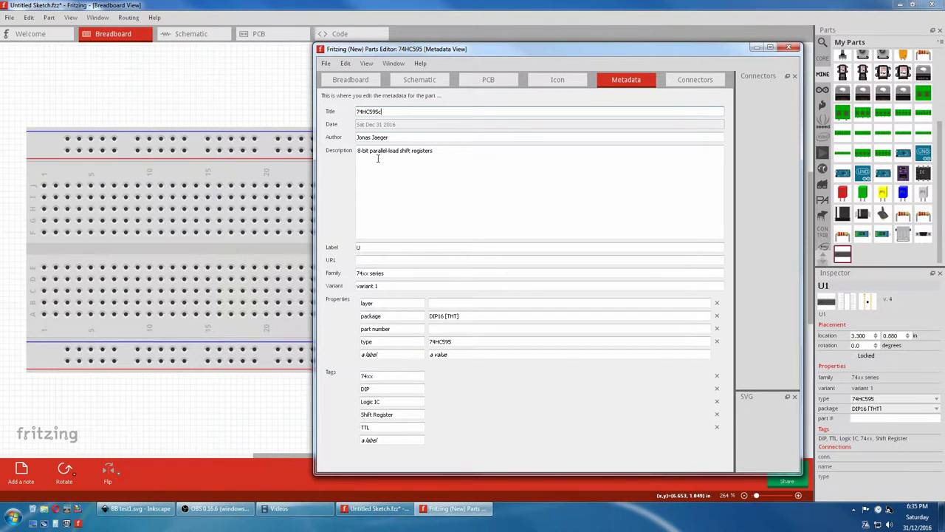
pyautogui.moveTo(842, 257)
pyautogui.moveTo(441, 153); pyautogui.dragTo(353, 151)
pyautogui.write('Test IC')
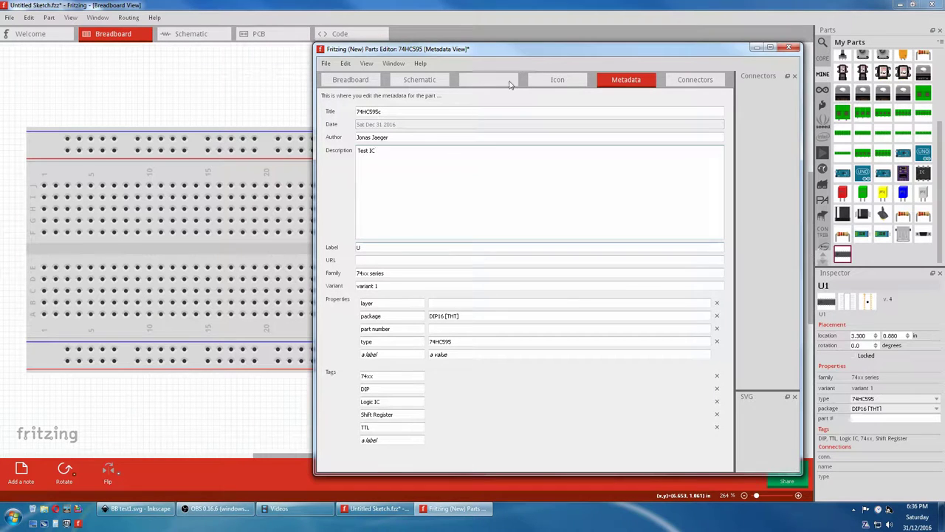
# Turn on the IC's U1 part label on the breadboard, then bring the Parts Editor back up
pyautogui.moveTo(519, 53); pyautogui.dragTo(480, 341)
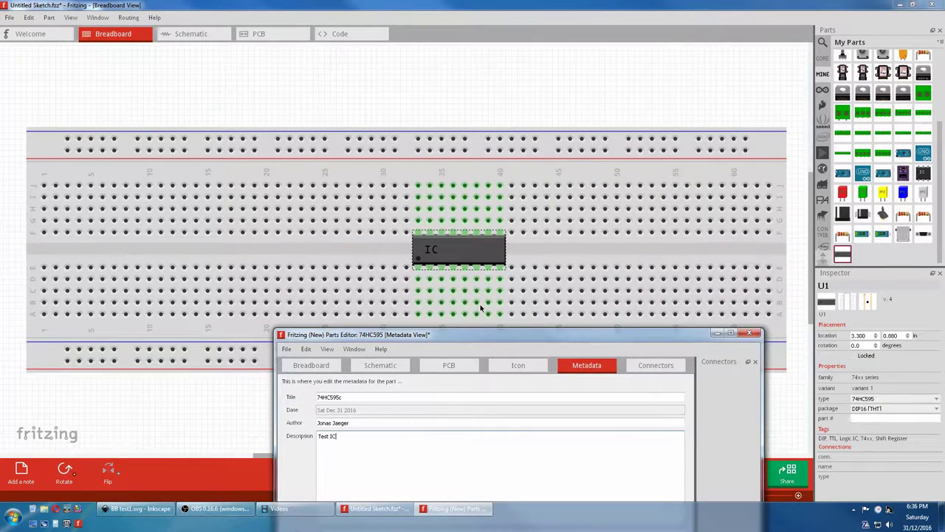
pyautogui.click(478, 255)
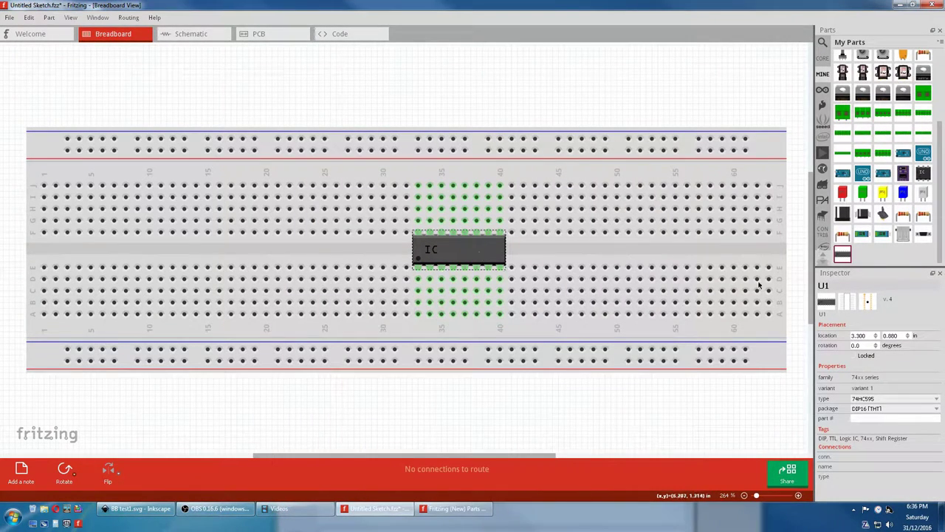
pyautogui.rightClick(485, 252)
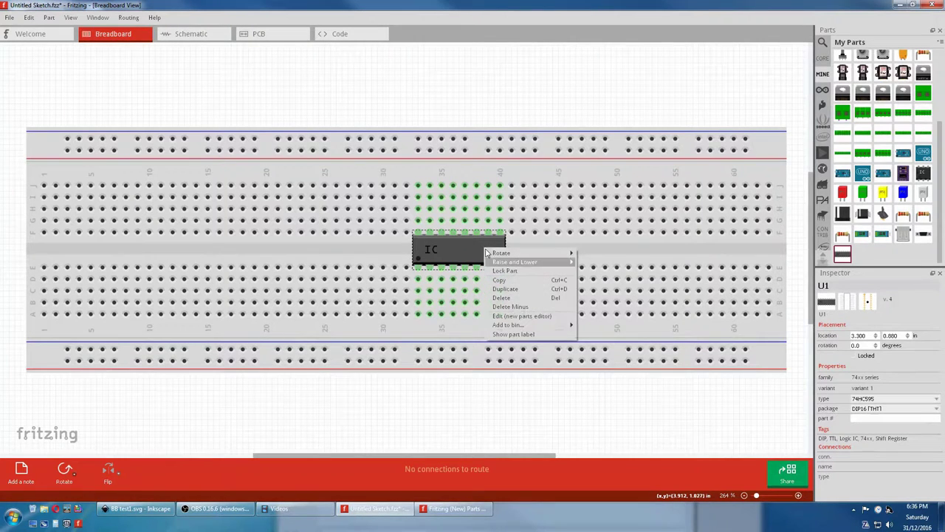
pyautogui.click(507, 335)
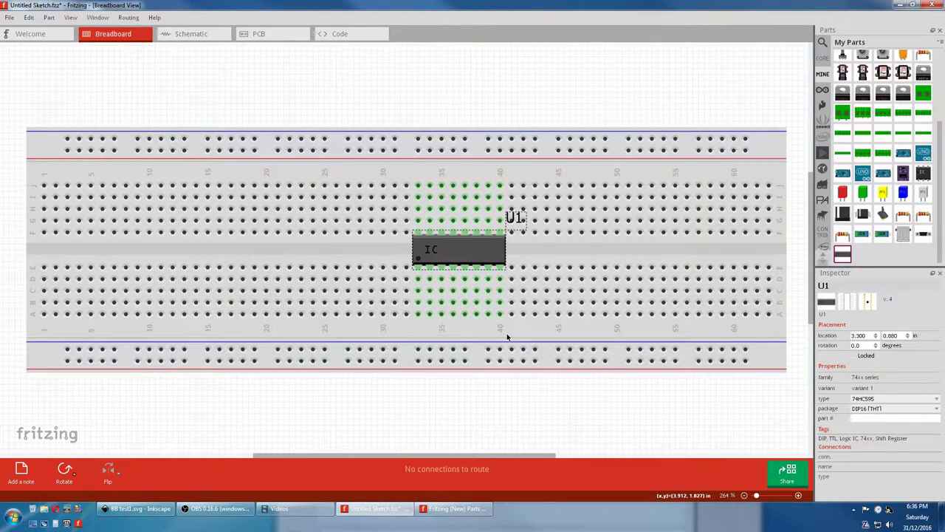
pyautogui.click(450, 508)
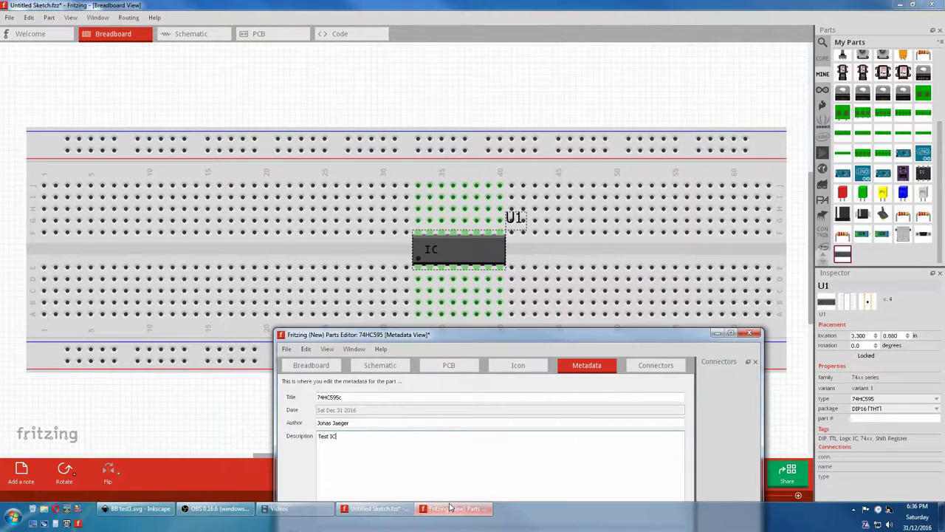
pyautogui.moveTo(493, 334); pyautogui.dragTo(520, 217)
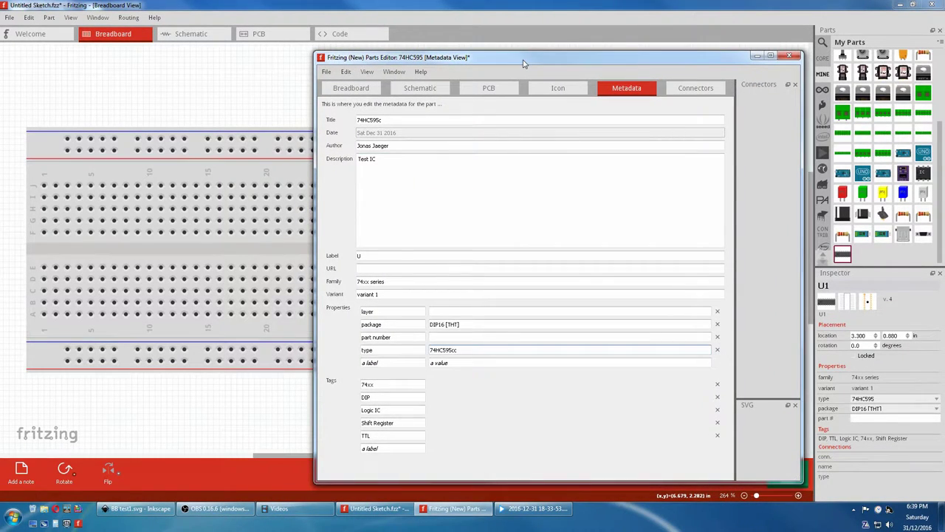
pyautogui.doubleClick(369, 255)
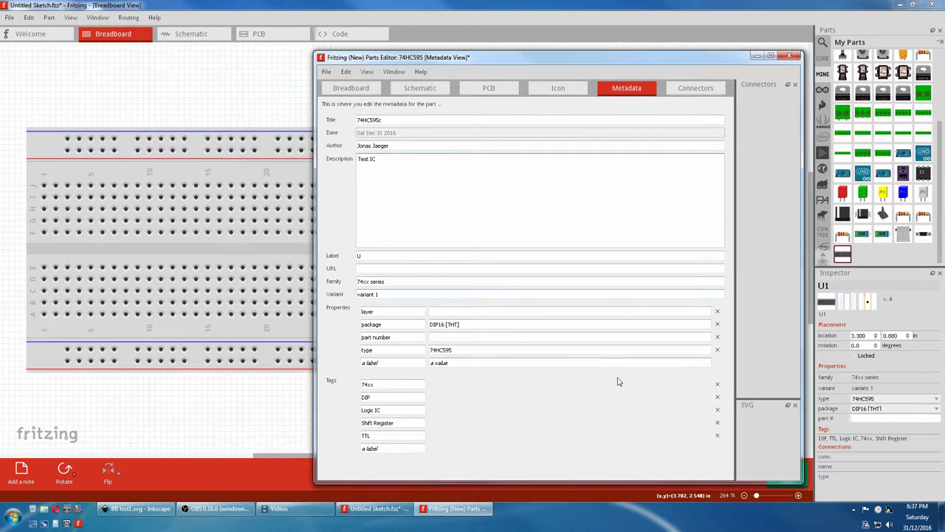
pyautogui.click(936, 401)
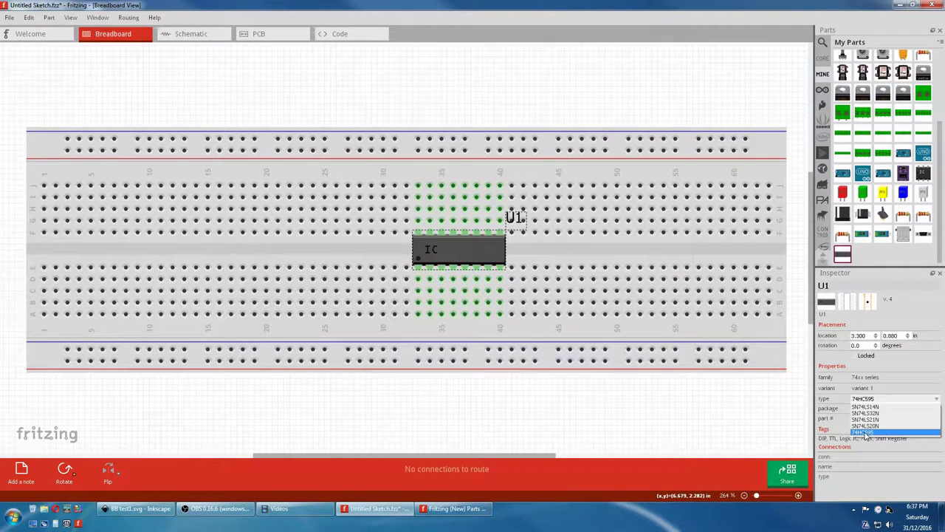
pyautogui.click(454, 508)
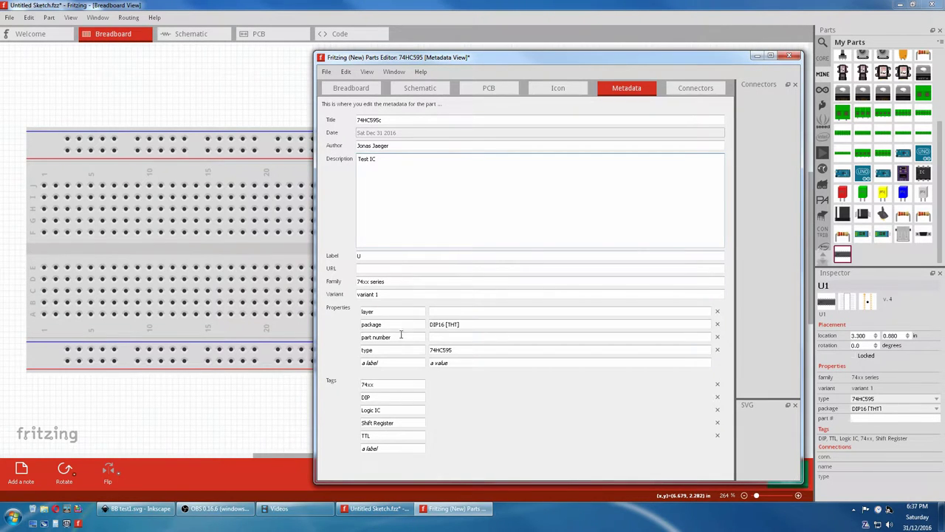
# Append 'cc' to the type property so it reads 74HC595cc
pyautogui.click(443, 350)
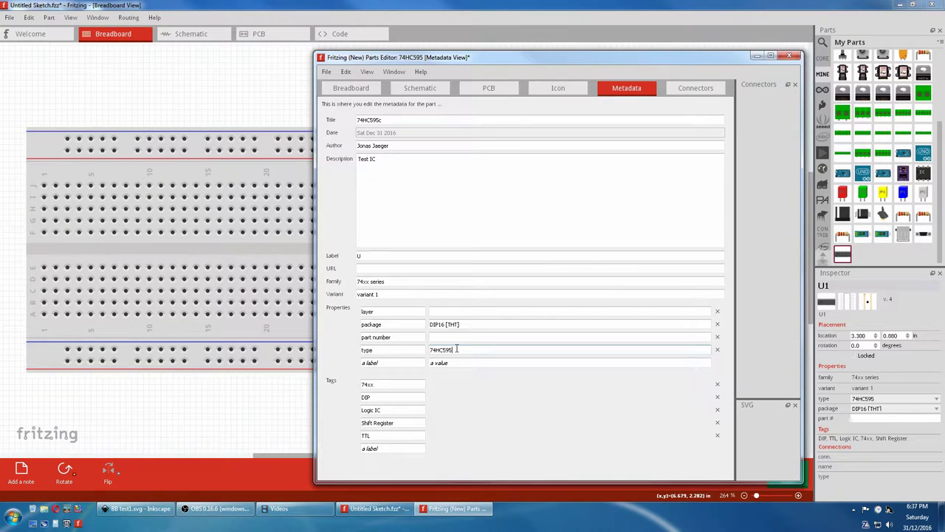
pyautogui.write('cc')
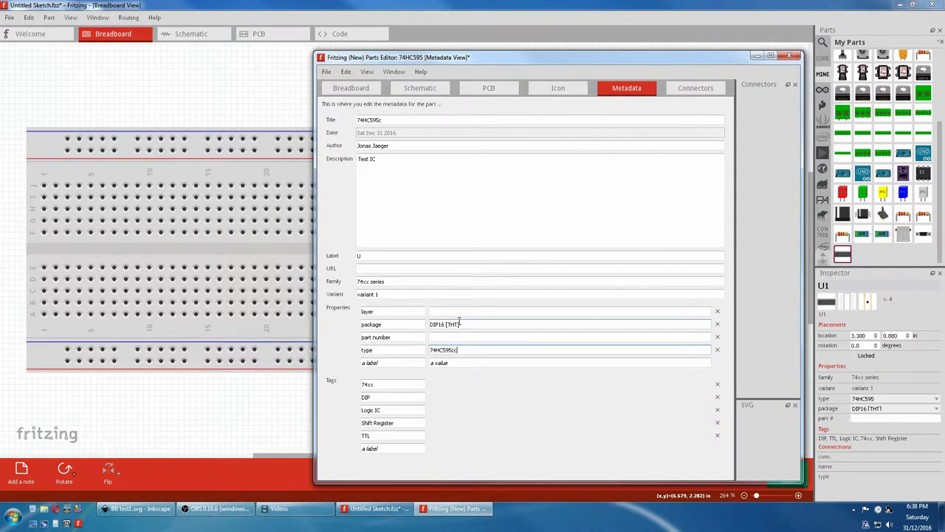
# Save the edited part, accepting the default filename prefix
pyautogui.click(326, 72)
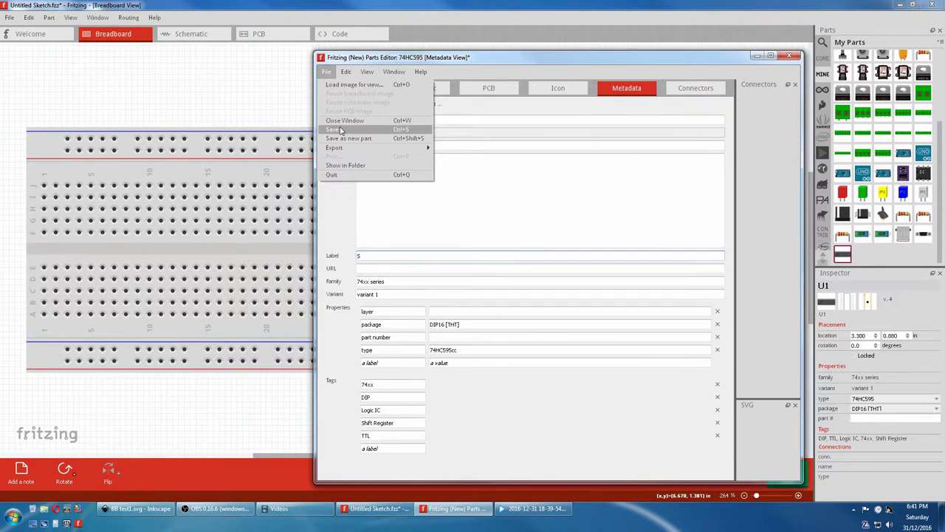
pyautogui.click(338, 130)
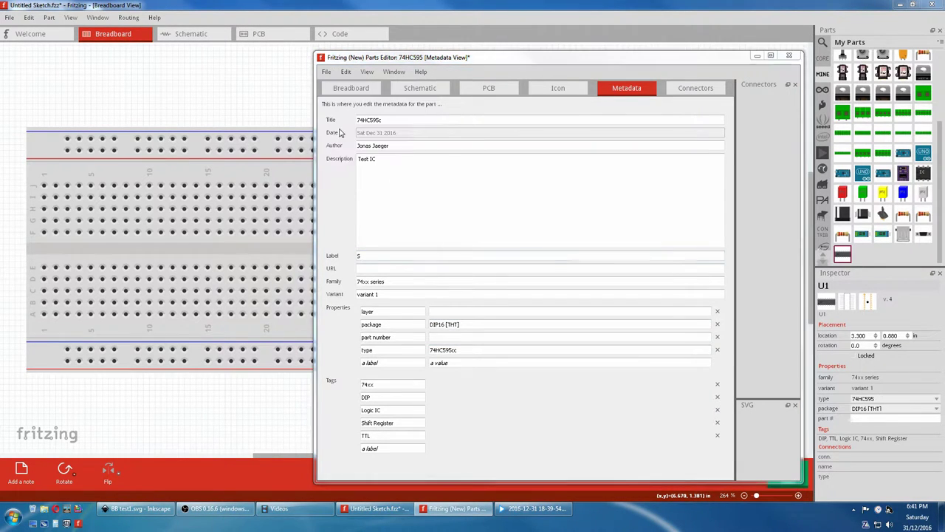
pyautogui.click(638, 291)
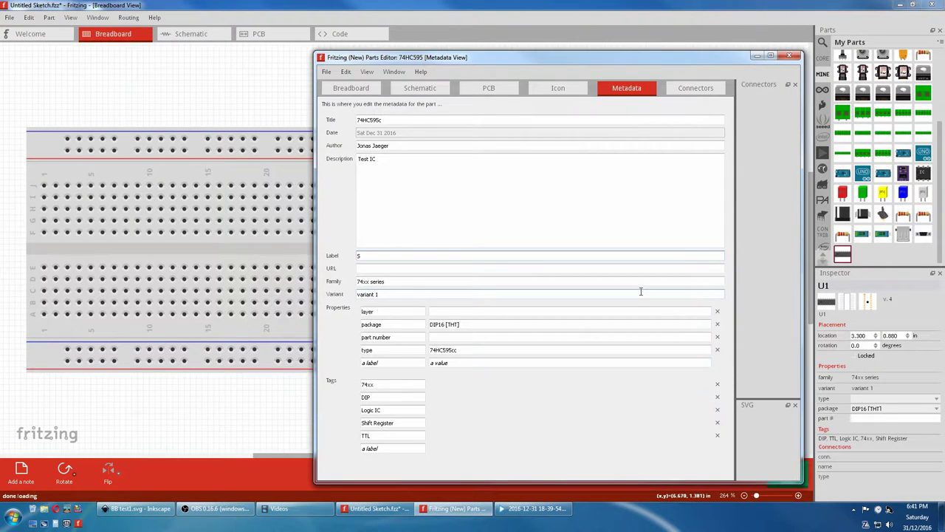
# Close the Parts Editor and select the new 74HC595c part in My Parts
pyautogui.click(789, 56)
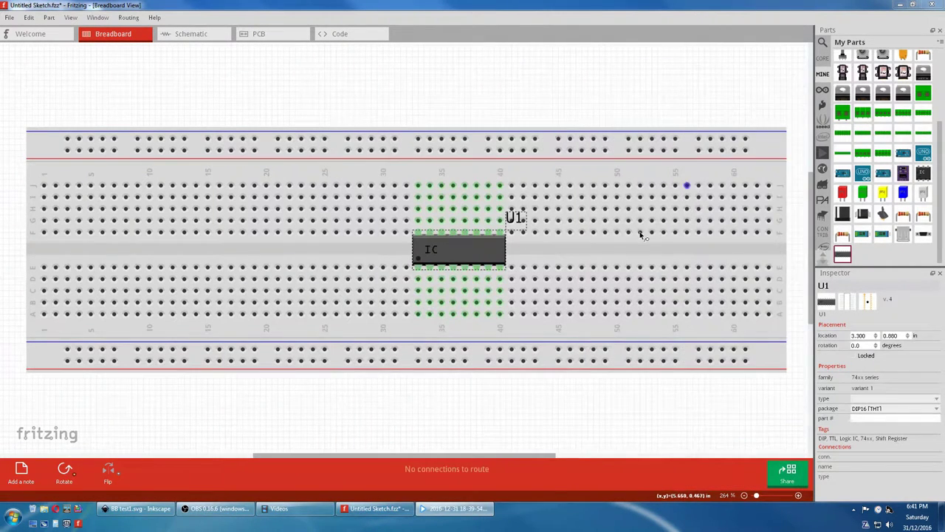
pyautogui.click(845, 253)
pyautogui.click(839, 256)
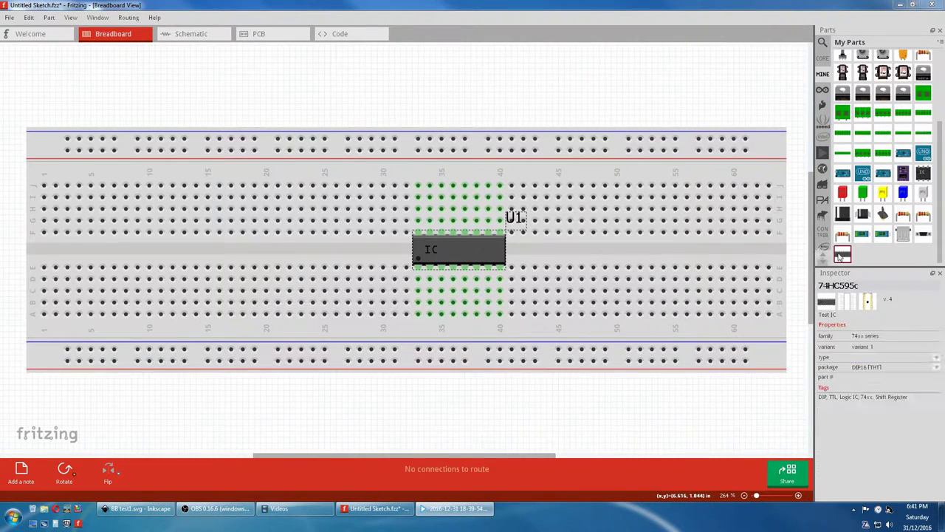
# Place the new IC on the breadboard right of U1 and rename its label to S2
pyautogui.moveTo(840, 257); pyautogui.dragTo(579, 251)
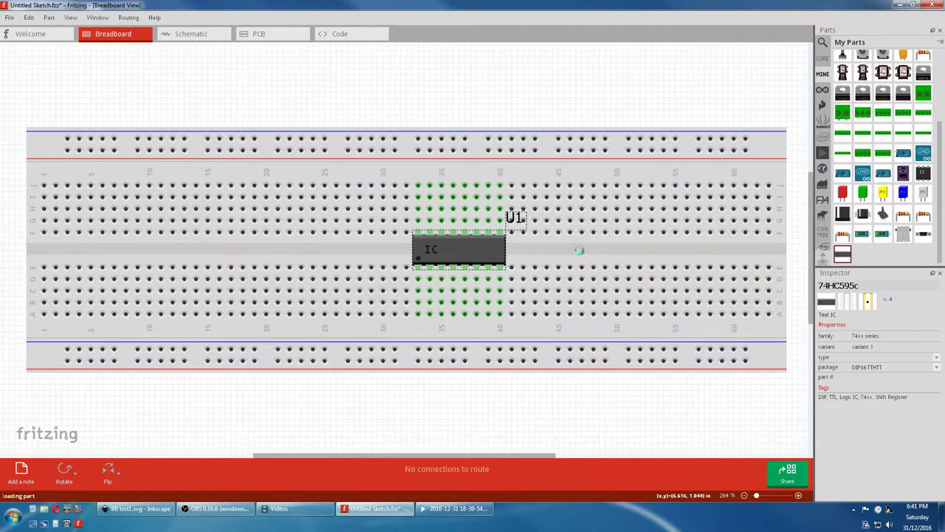
pyautogui.click(836, 285)
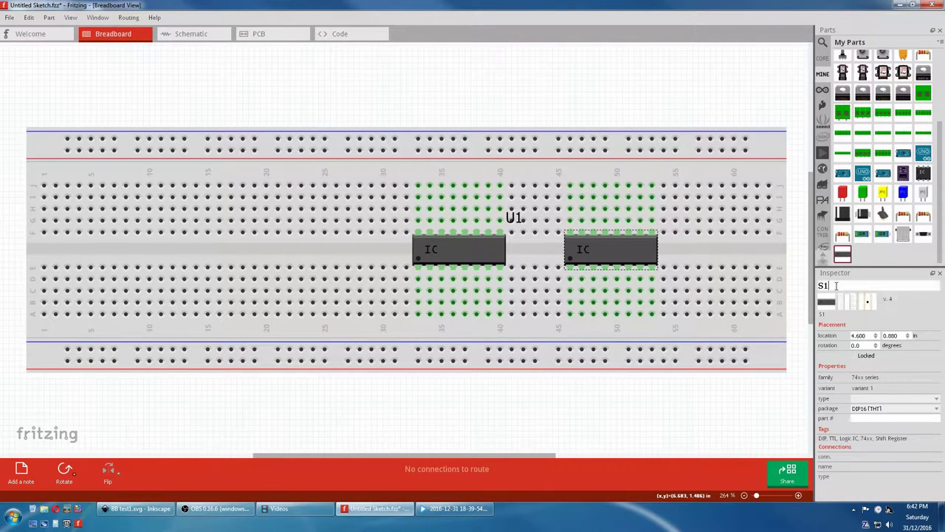
pyautogui.press('BackSpace')
pyautogui.write('2')
pyautogui.press('Return')
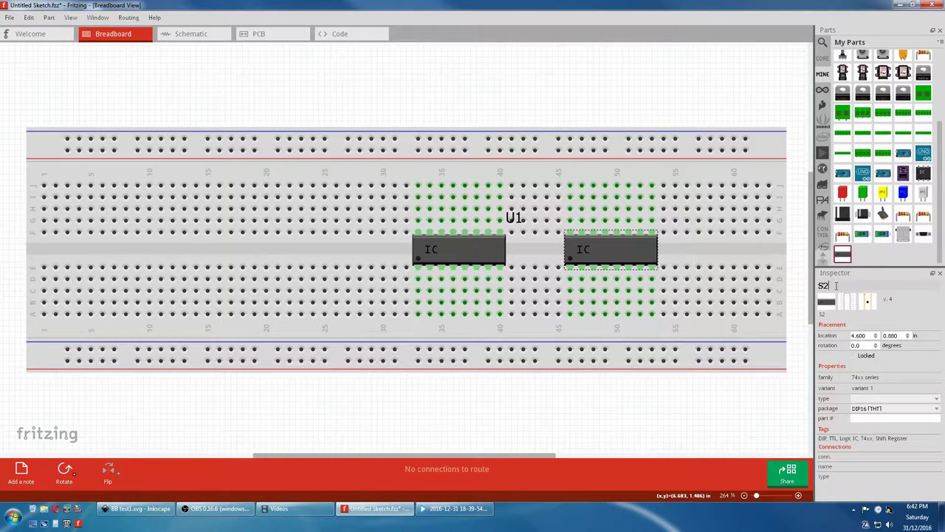
# Show the second IC's part label on the breadboard and edit it to S1
pyautogui.rightClick(618, 260)
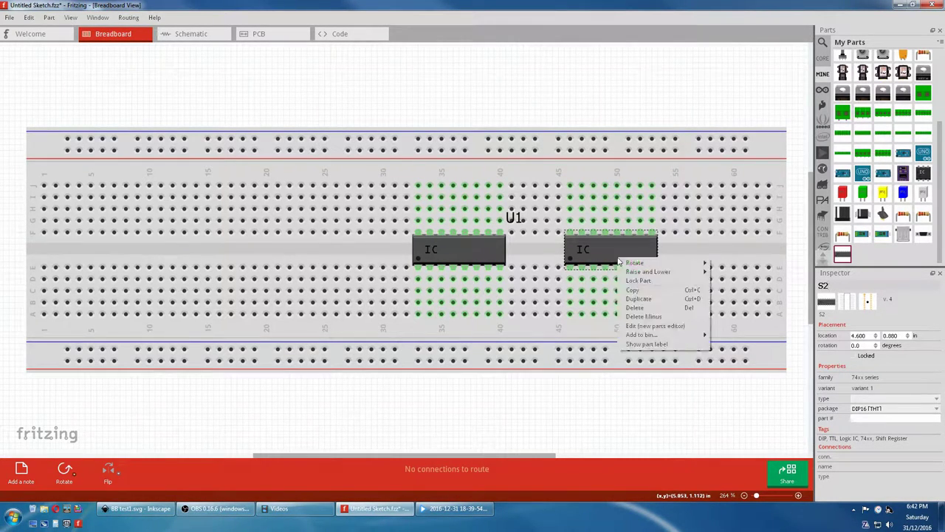
pyautogui.click(647, 345)
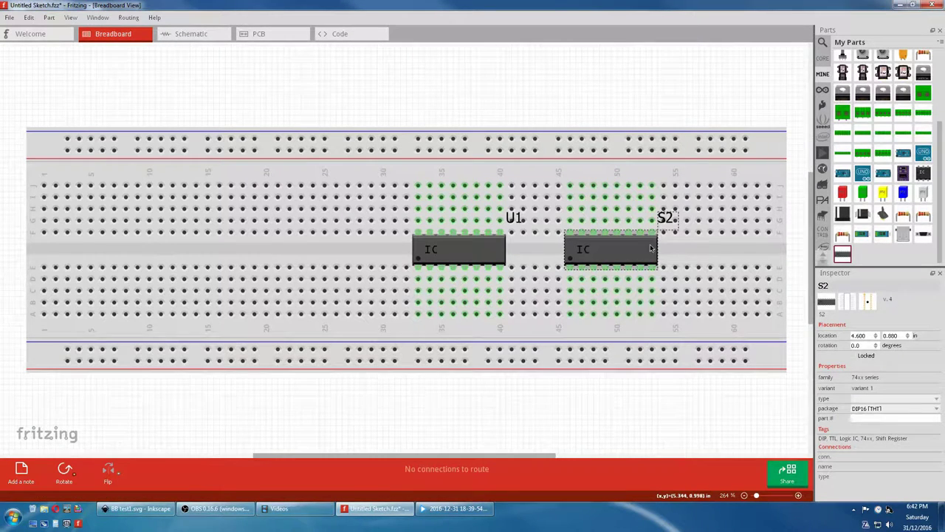
pyautogui.rightClick(668, 218)
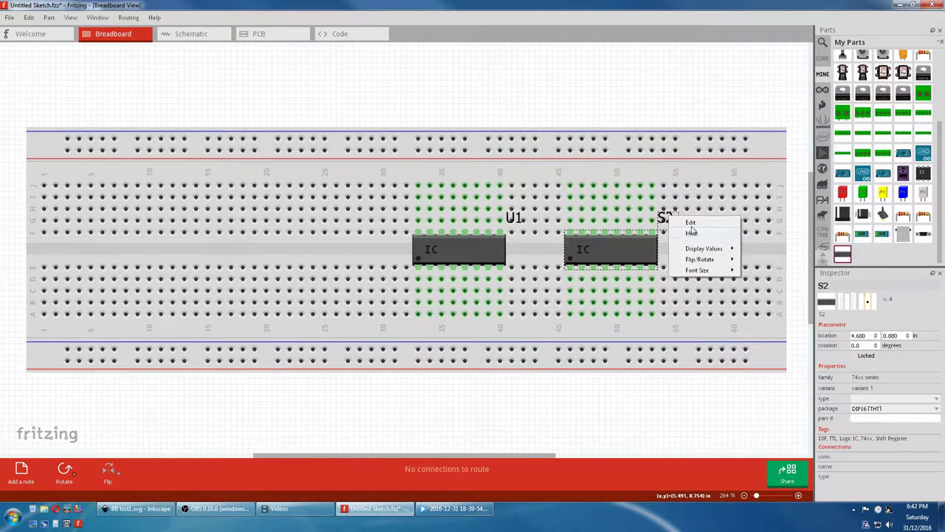
pyautogui.click(692, 223)
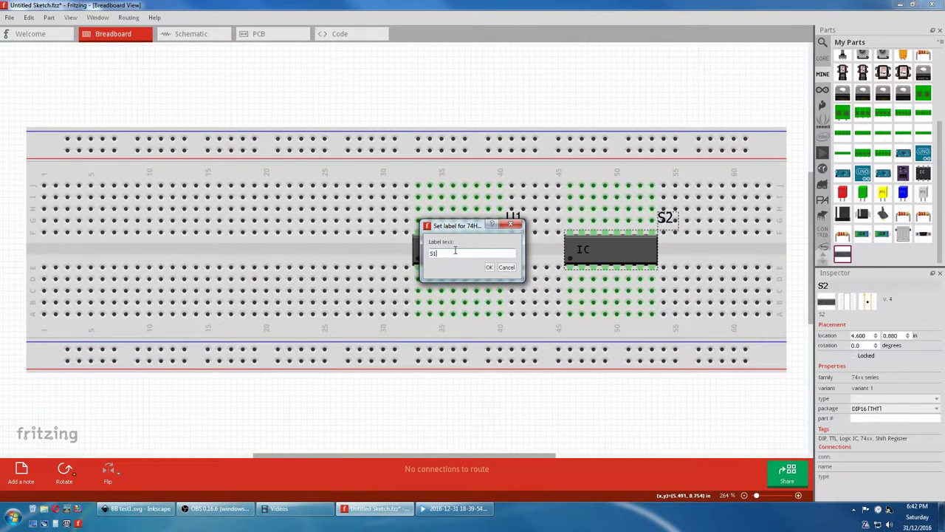
pyautogui.click(488, 267)
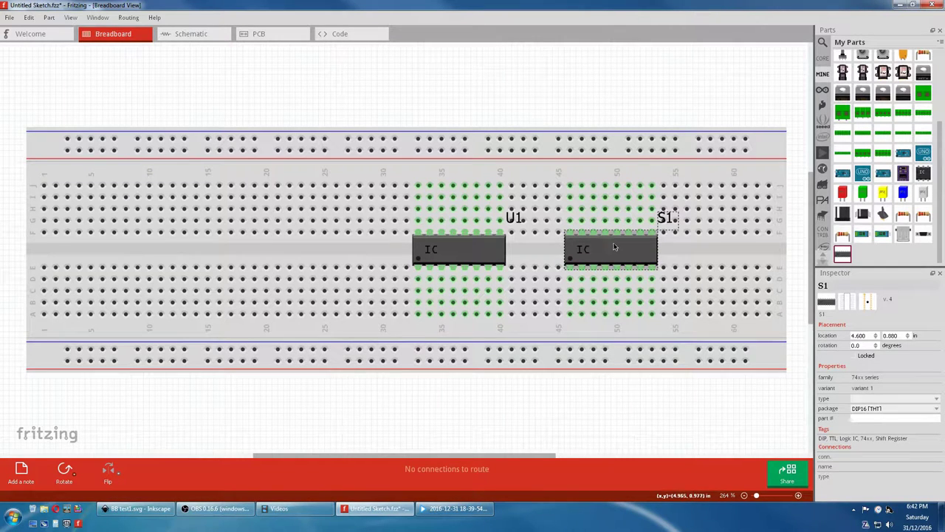
pyautogui.click(841, 255)
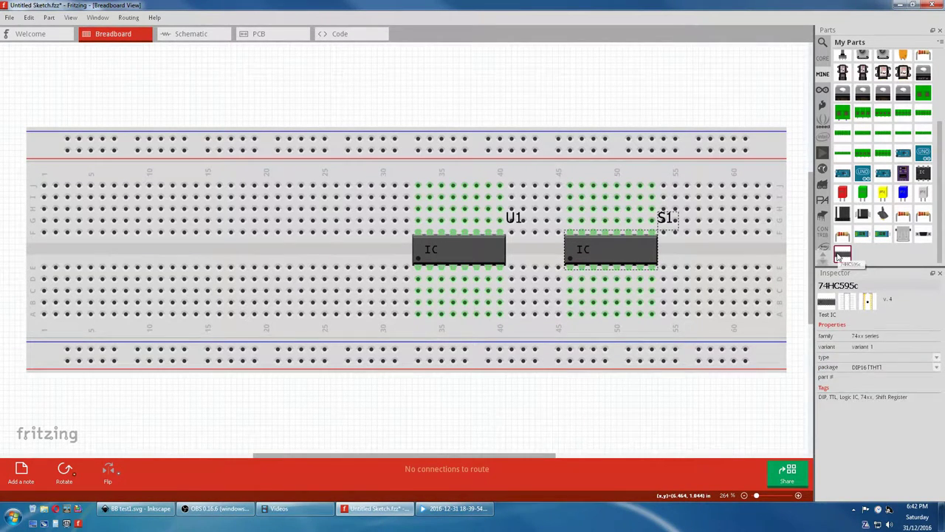
pyautogui.click(648, 260)
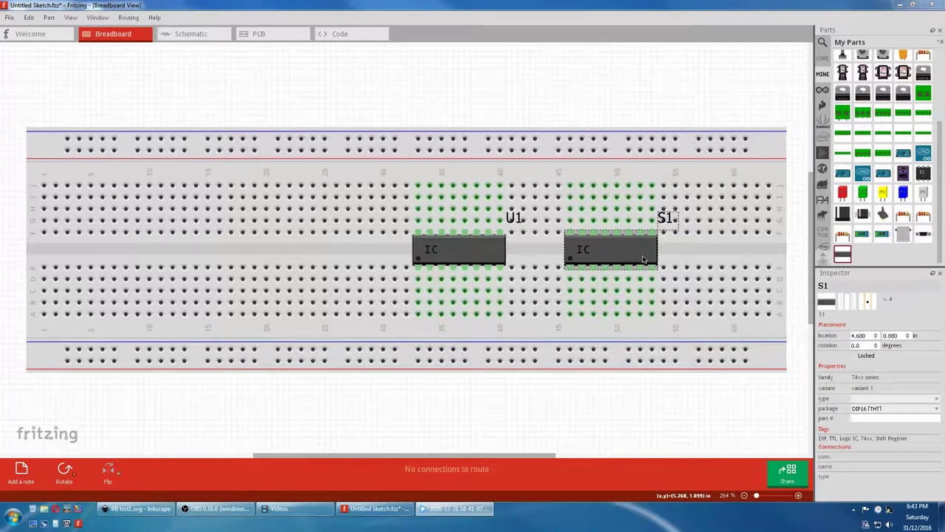
# Set the second chip's type to 74HC595, then close Fritzing without saving the sketch
pyautogui.click(936, 401)
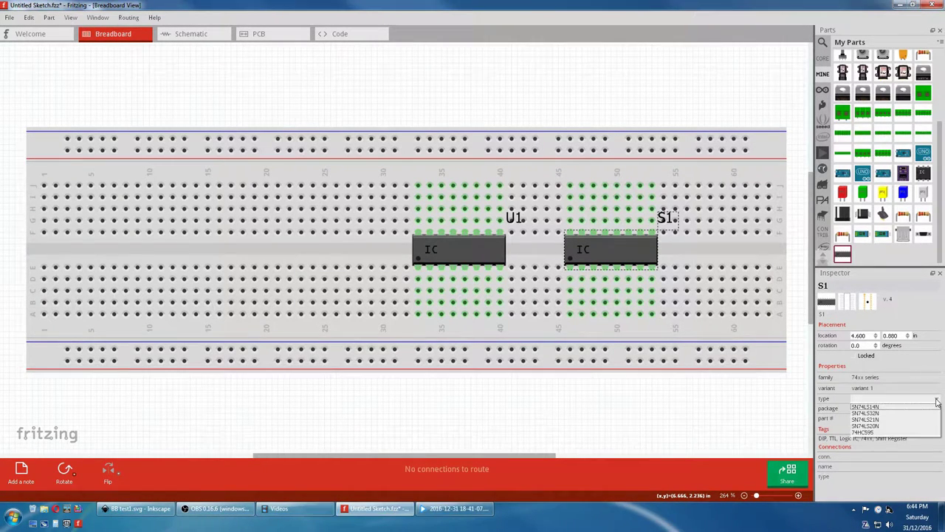
pyautogui.click(868, 432)
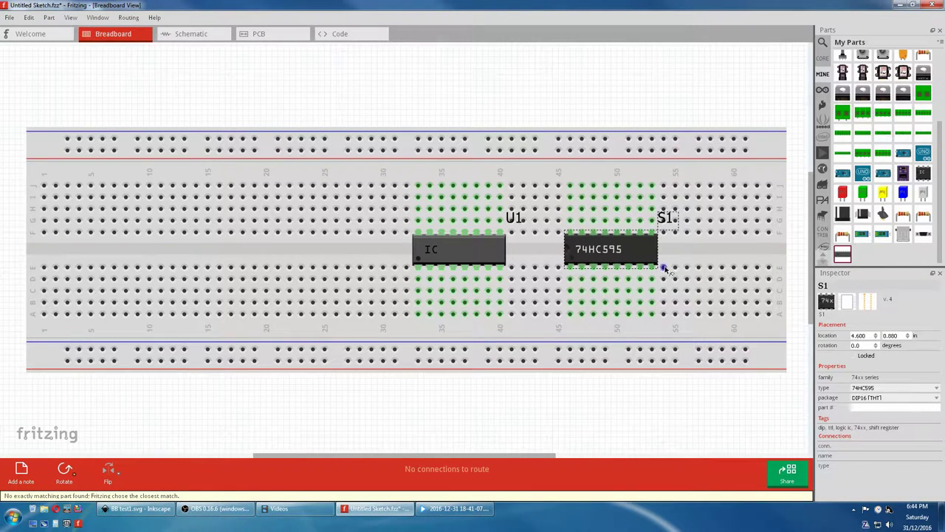
pyautogui.click(936, 389)
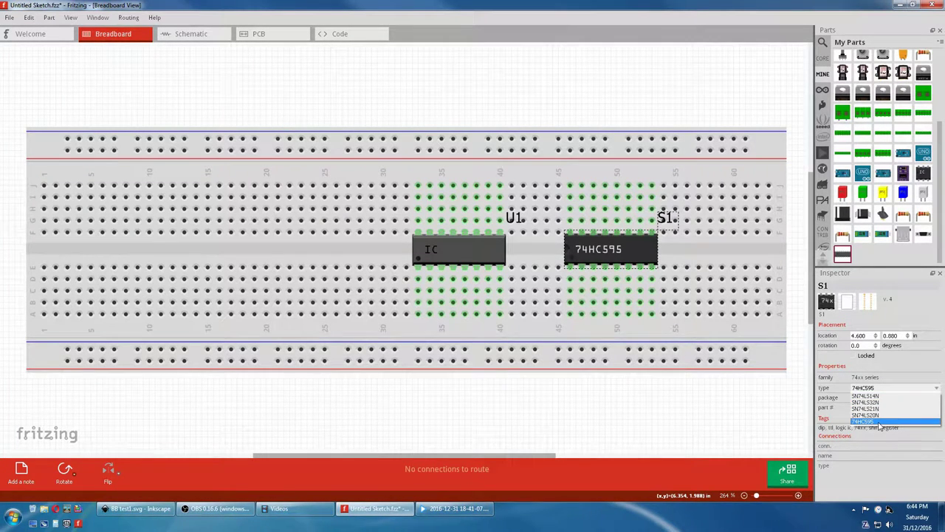
pyautogui.click(935, 8)
pyautogui.click(934, 6)
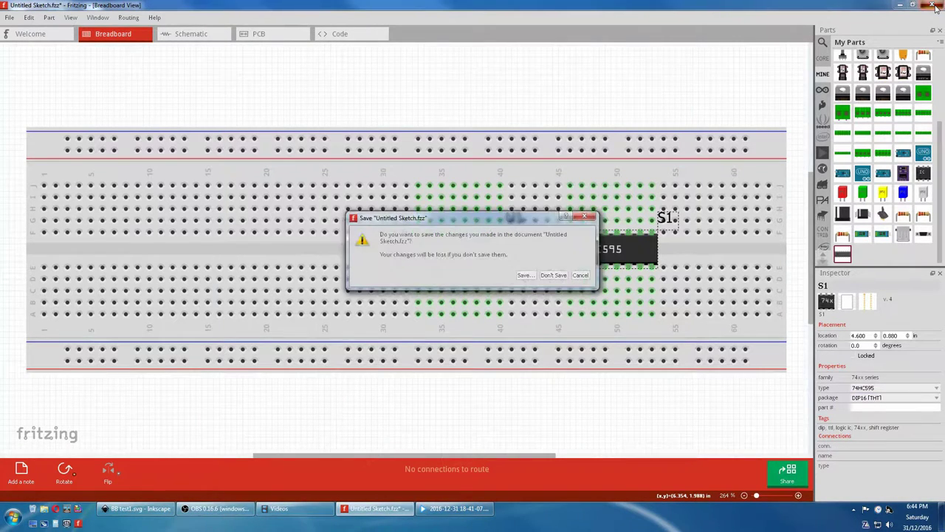
pyautogui.click(559, 275)
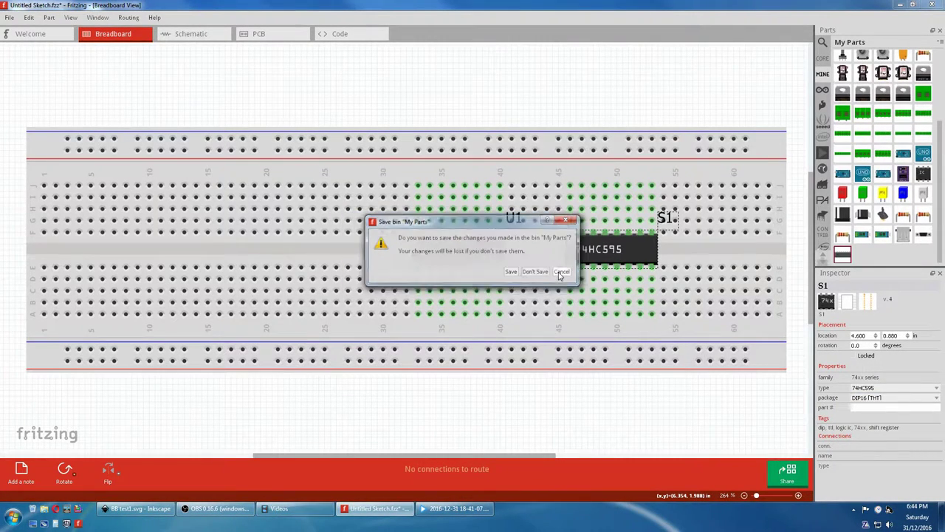
# Save the My Parts bin, relaunch Fritzing, and drag the custom IC from MINE onto the breadboard
pyautogui.click(511, 274)
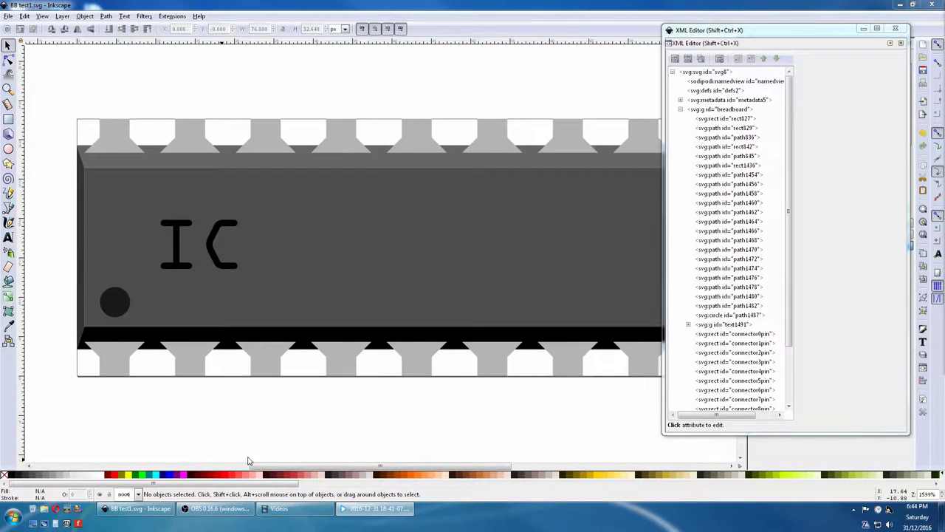
pyautogui.click(78, 522)
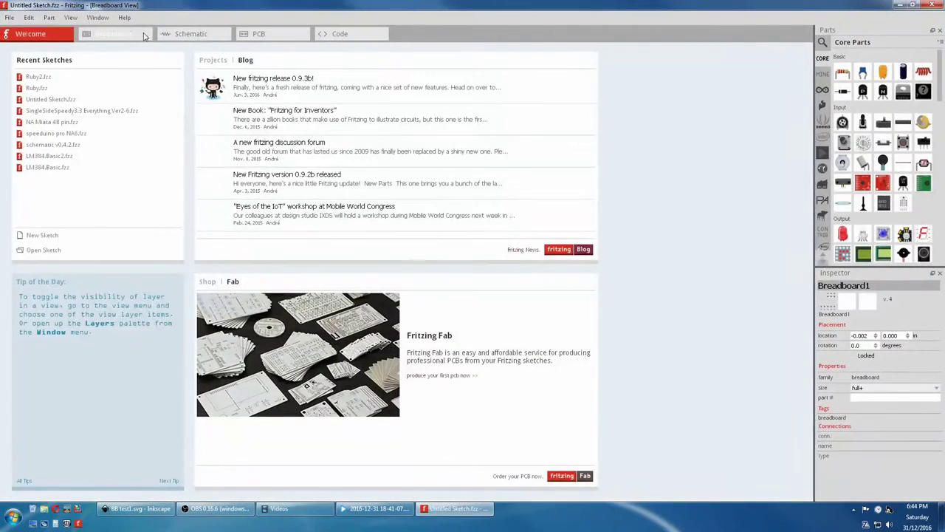
pyautogui.click(126, 34)
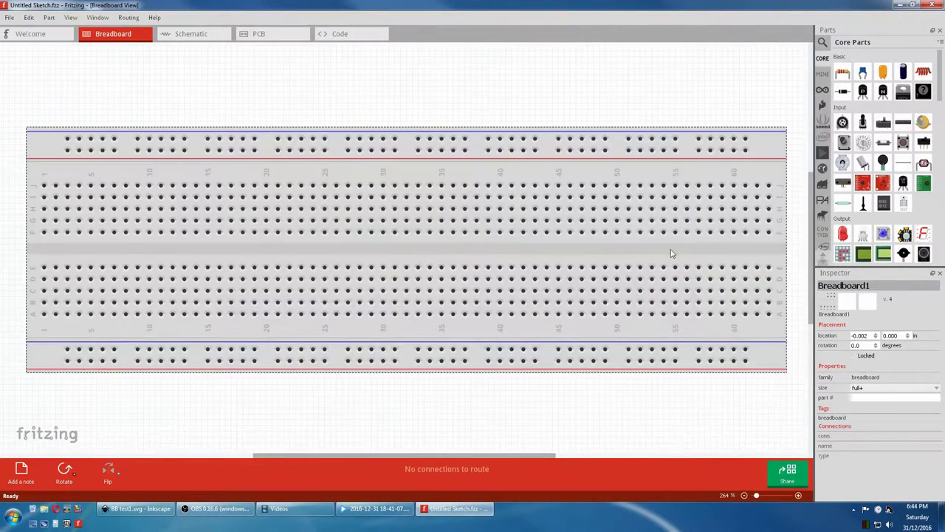
pyautogui.click(823, 76)
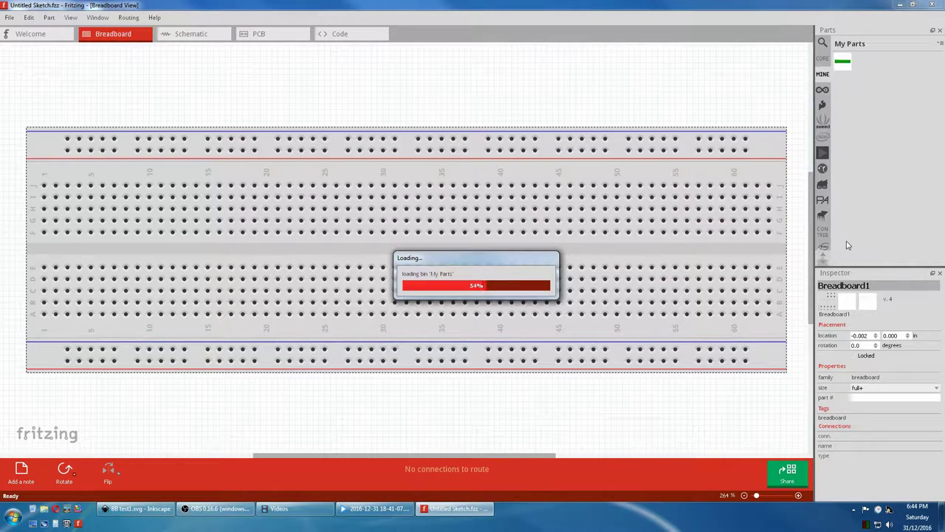
pyautogui.moveTo(842, 253); pyautogui.dragTo(494, 249)
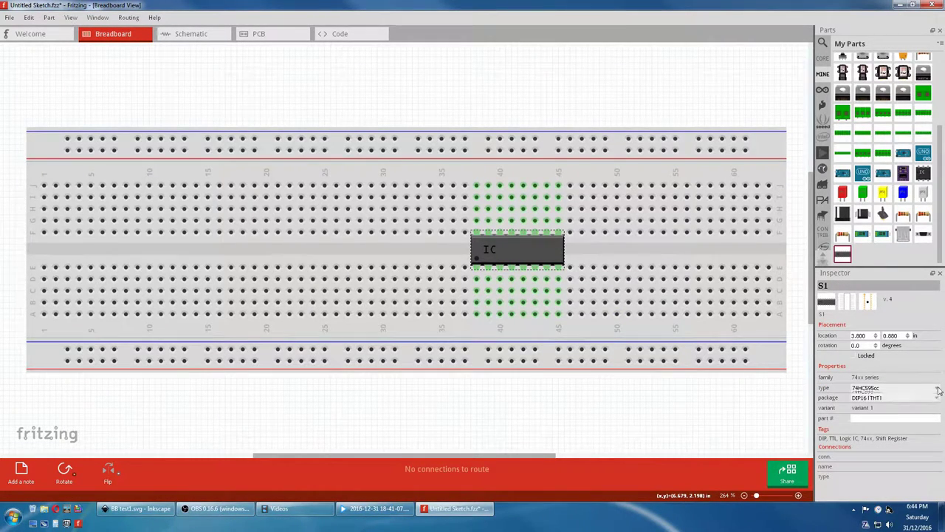
# Change the chip's type to 74HC595, then undo it so S1 stays 74HC595cc
pyautogui.click(936, 389)
pyautogui.click(875, 427)
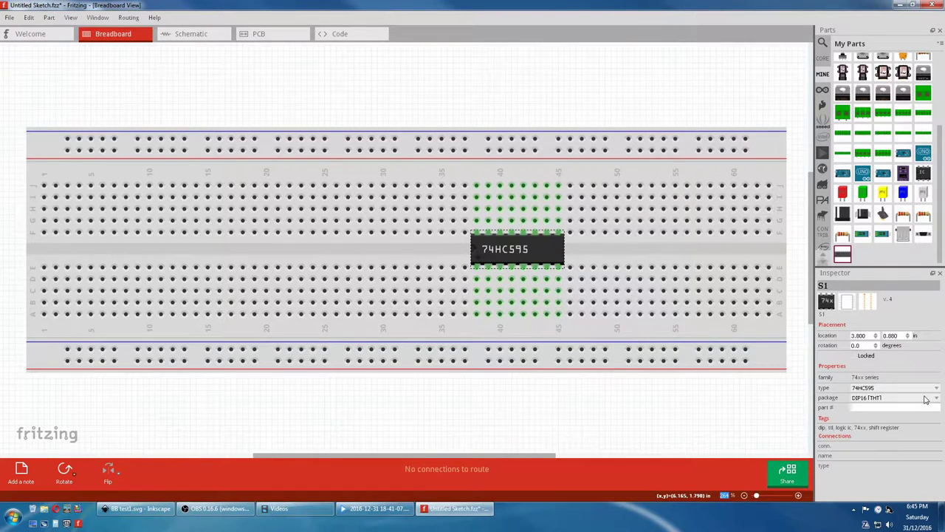
pyautogui.click(30, 19)
pyautogui.click(34, 31)
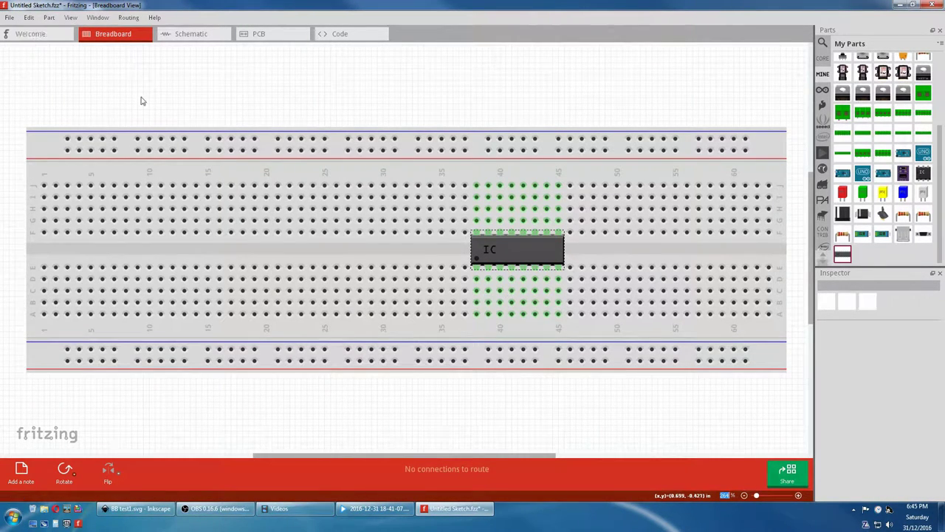
pyautogui.click(537, 262)
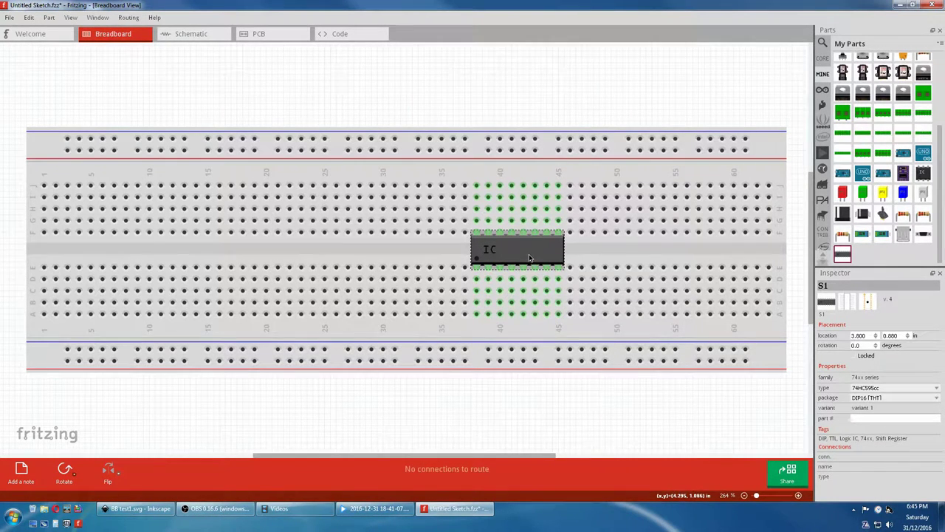
pyautogui.rightClick(838, 253)
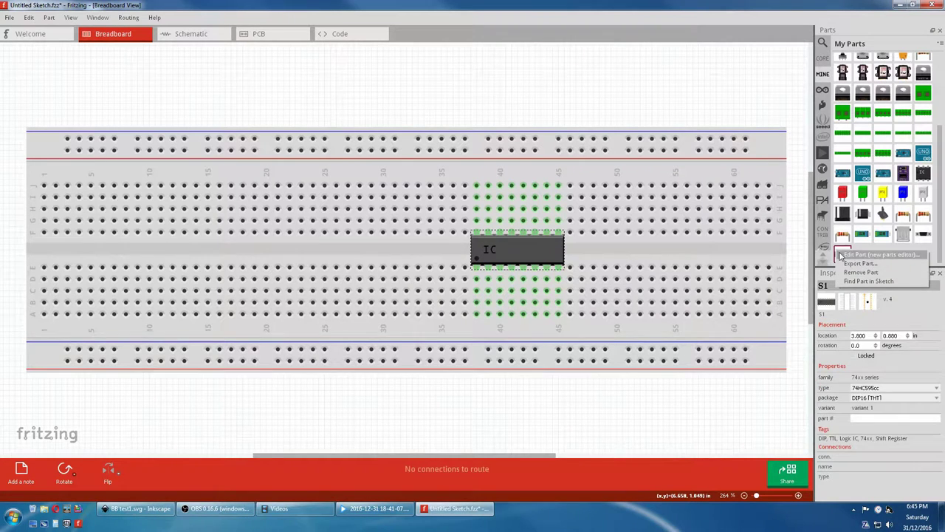
pyautogui.click(874, 254)
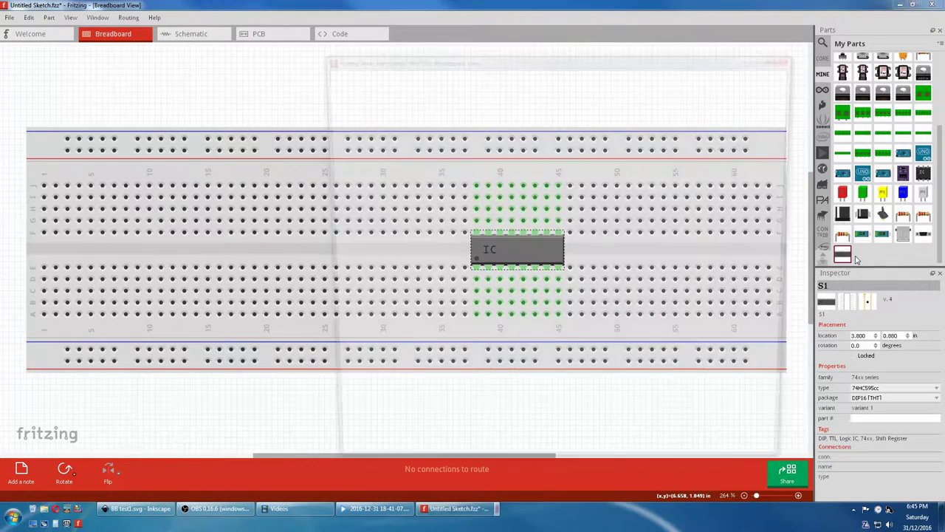
pyautogui.click(620, 93)
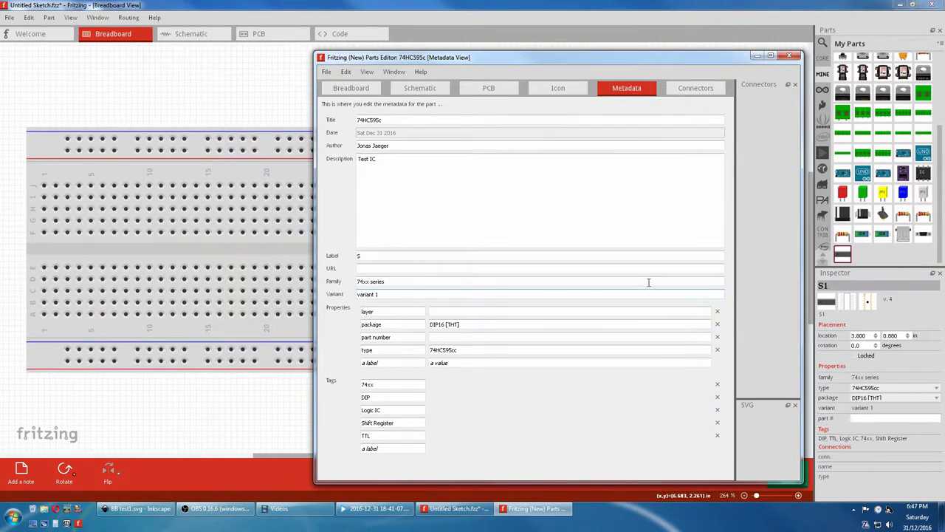
pyautogui.click(841, 255)
pyautogui.click(788, 56)
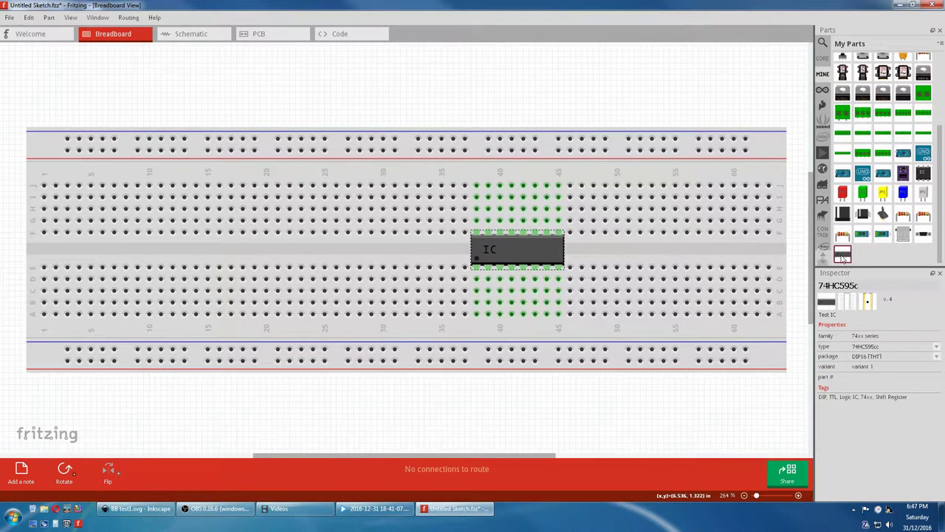
# Open the custom part in the Parts Editor and change connector Q1's description to 'Stick'
pyautogui.rightClick(842, 255)
pyautogui.click(845, 259)
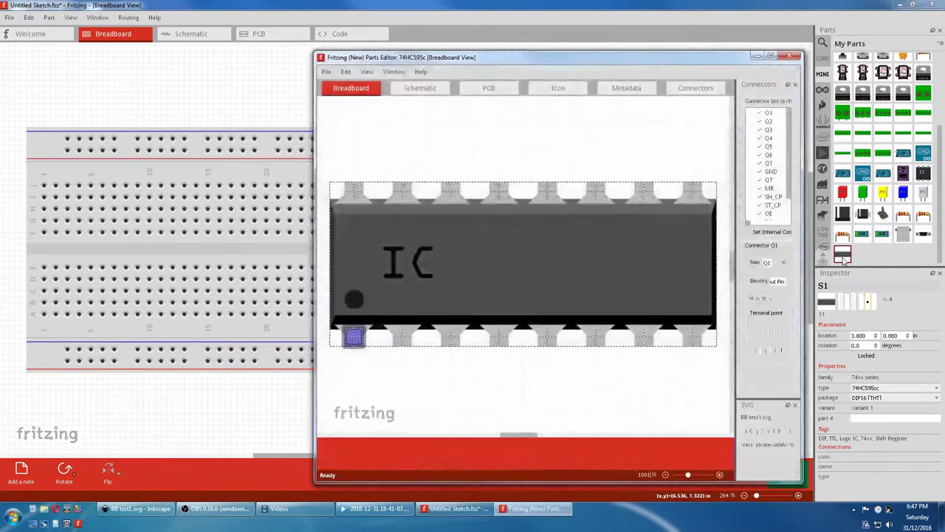
pyautogui.click(681, 94)
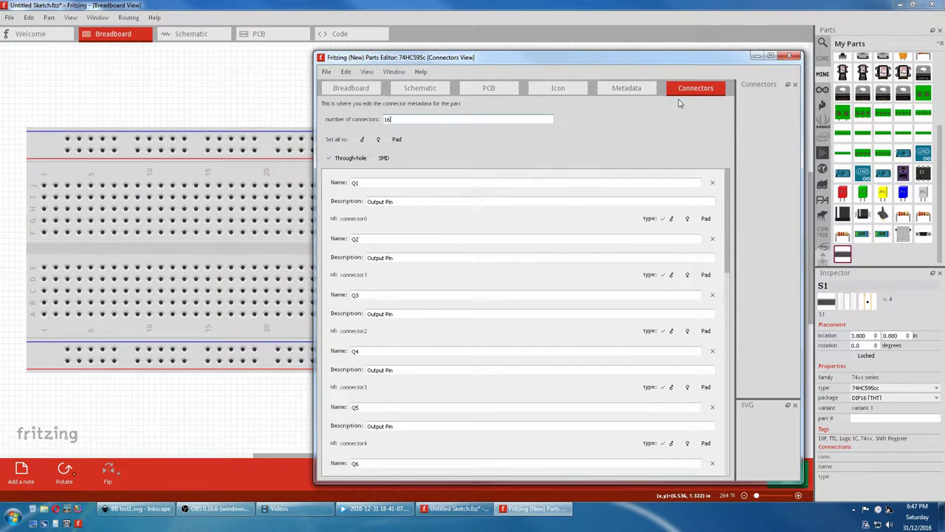
pyautogui.click(400, 201)
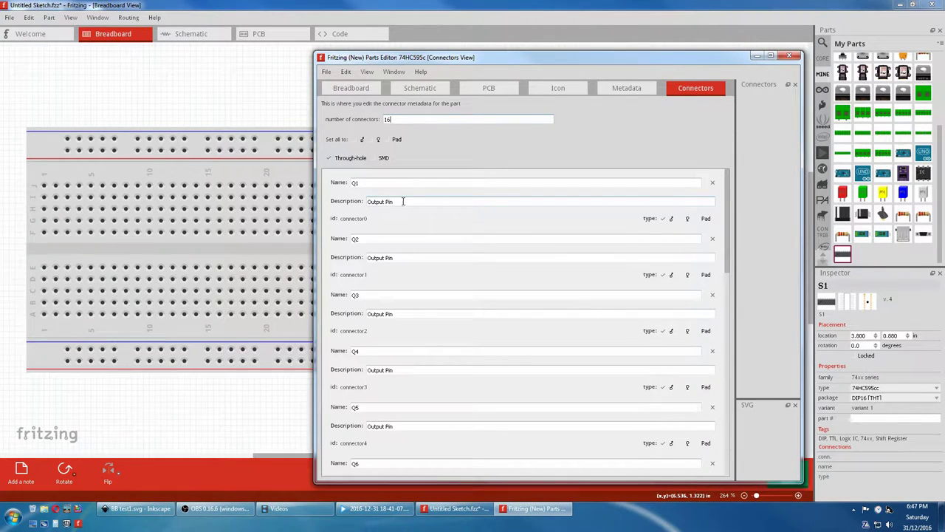
pyautogui.moveTo(402, 201); pyautogui.dragTo(356, 203)
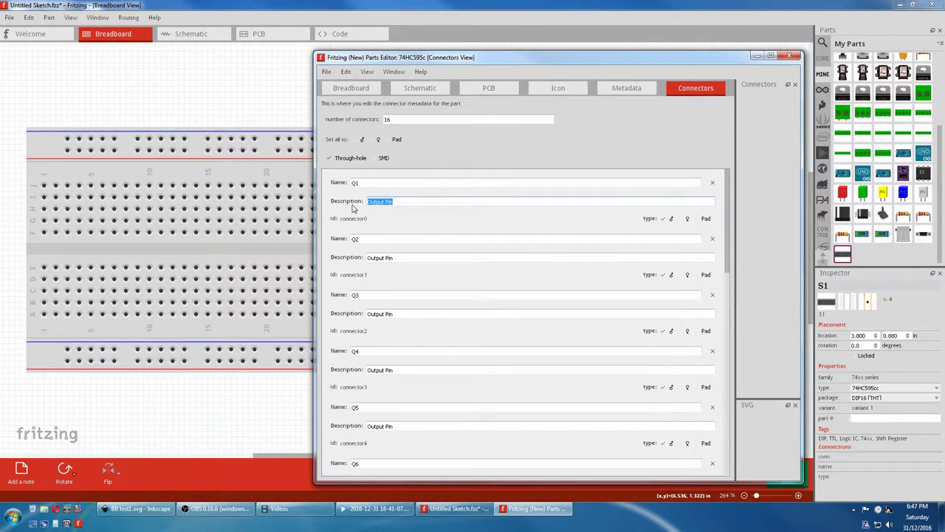
pyautogui.write('Stick')
pyautogui.click(391, 119)
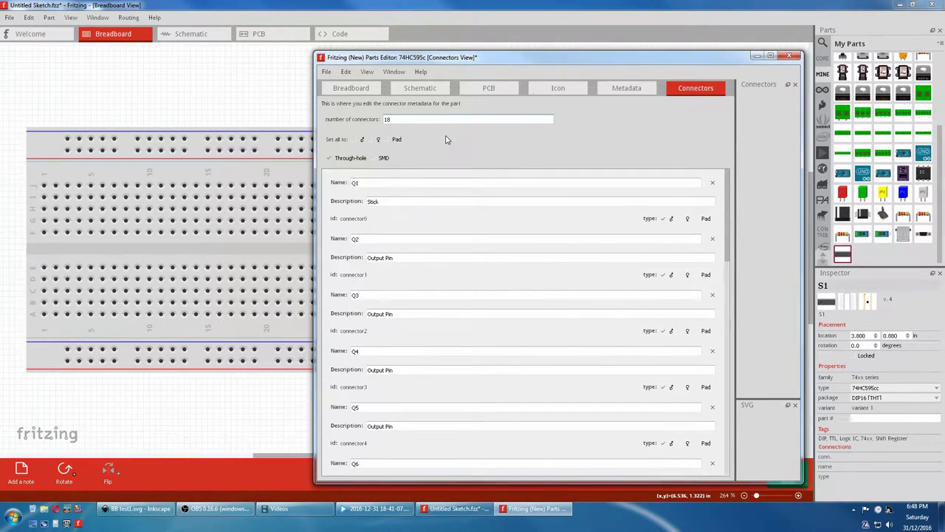
# Delete the extra pin 17 and pin 16 connectors, leaving 16 connectors
pyautogui.moveTo(725, 255); pyautogui.dragTo(660, 482)
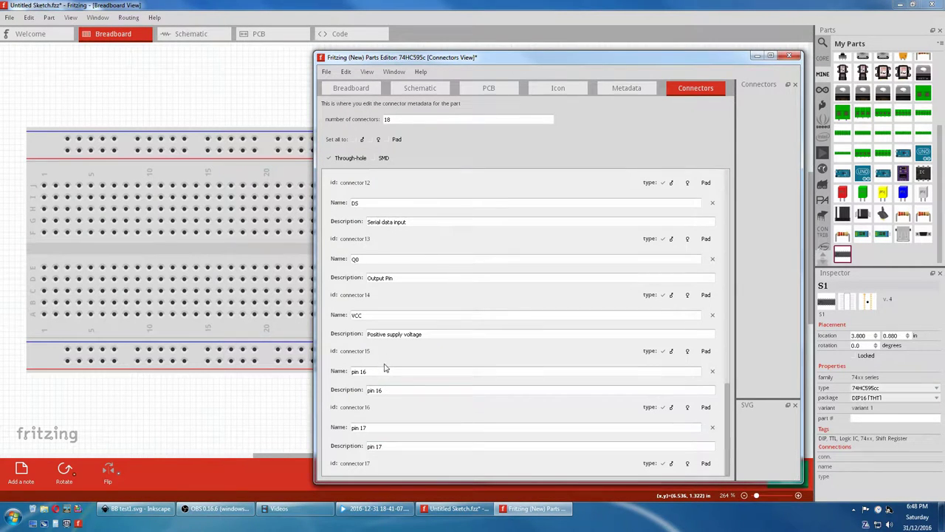
pyautogui.click(711, 427)
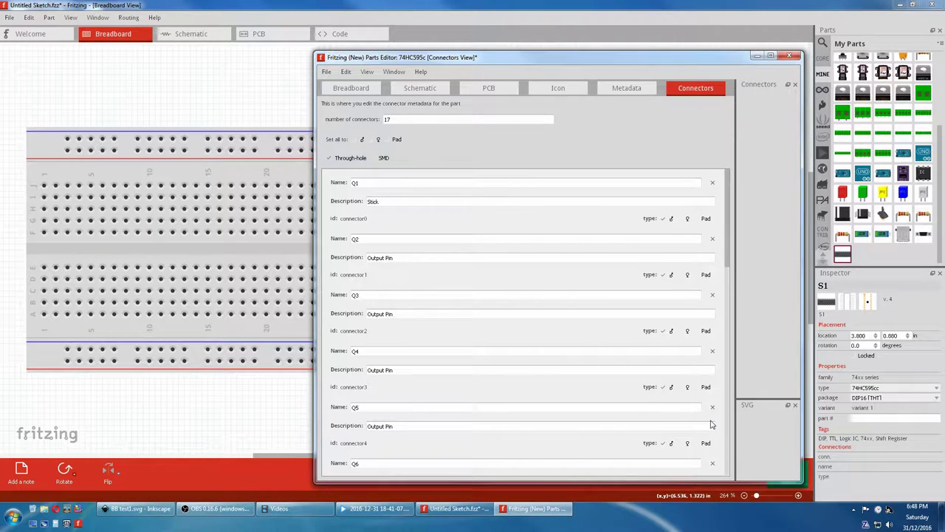
pyautogui.moveTo(721, 264); pyautogui.dragTo(731, 476)
pyautogui.click(712, 426)
# Save the edited 74HC595c as a new part with the IC test1 prefix and close the editor
pyautogui.click(326, 72)
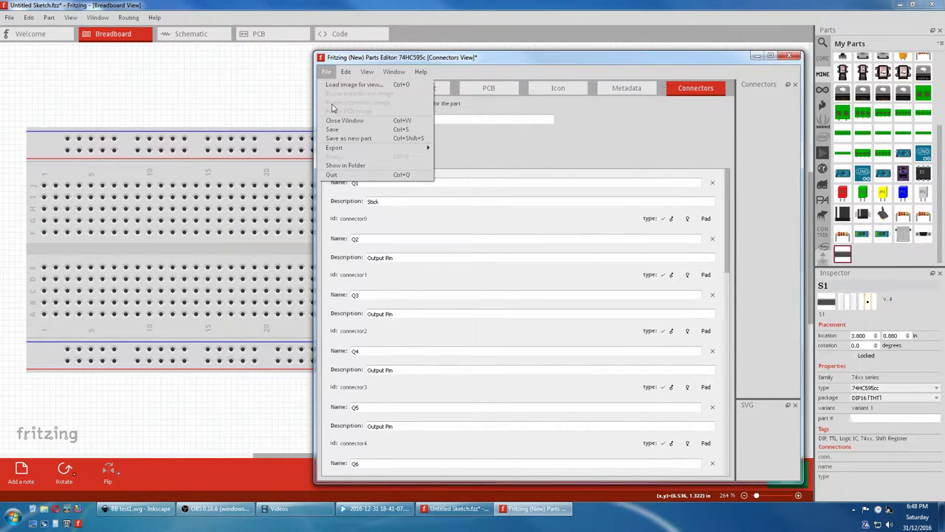
pyautogui.click(339, 138)
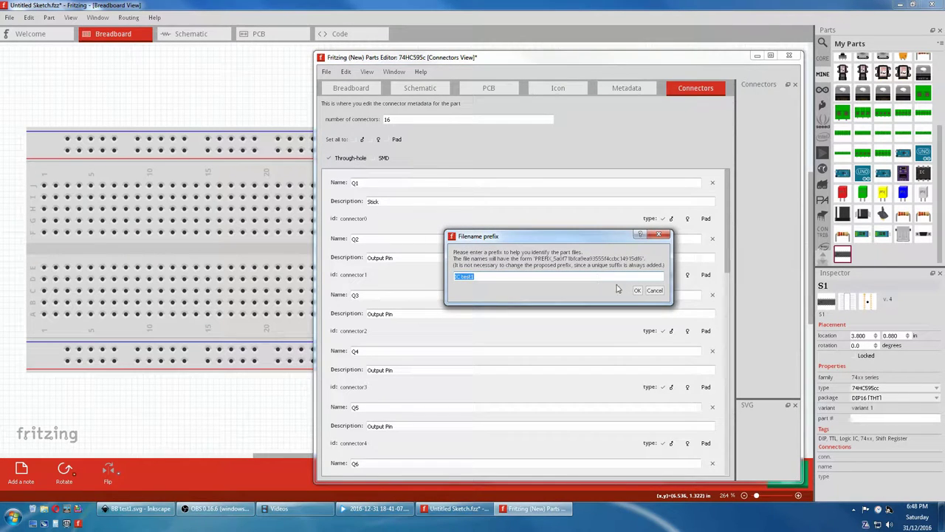
pyautogui.click(636, 291)
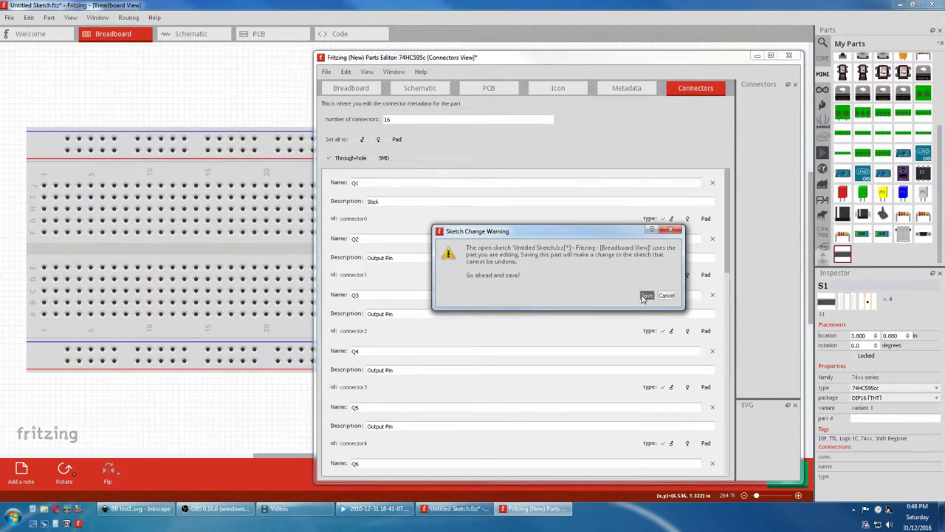
pyautogui.click(642, 294)
pyautogui.click(787, 57)
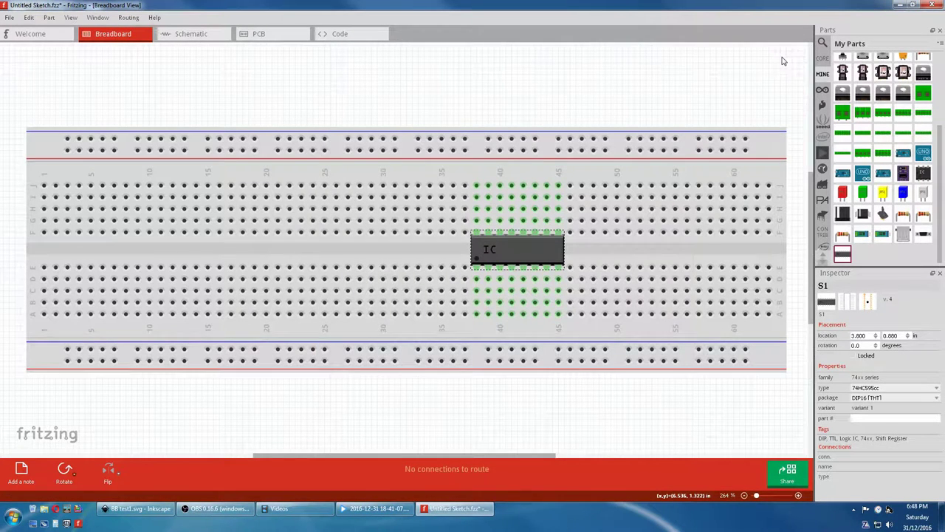
# Place a second copy of the chip on the breadboard and show its S2 part label
pyautogui.moveTo(842, 254); pyautogui.dragTo(600, 260)
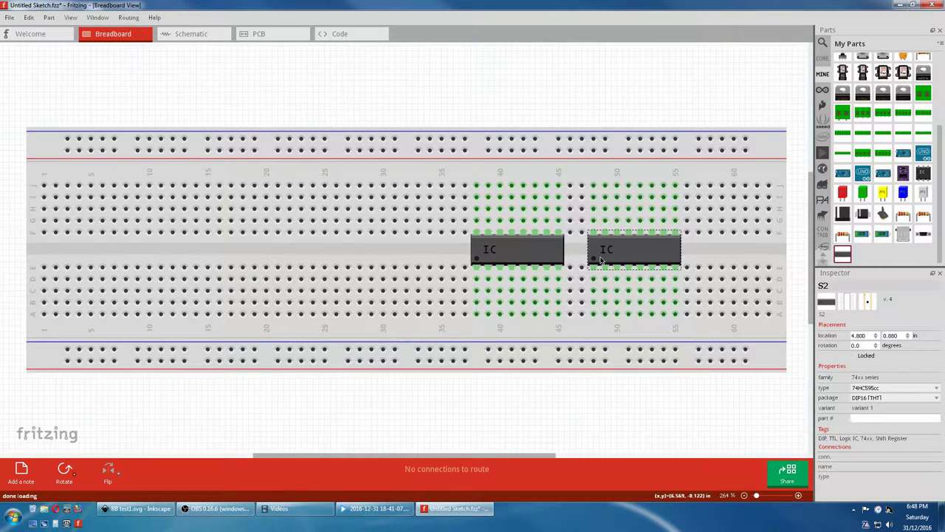
pyautogui.rightClick(600, 260)
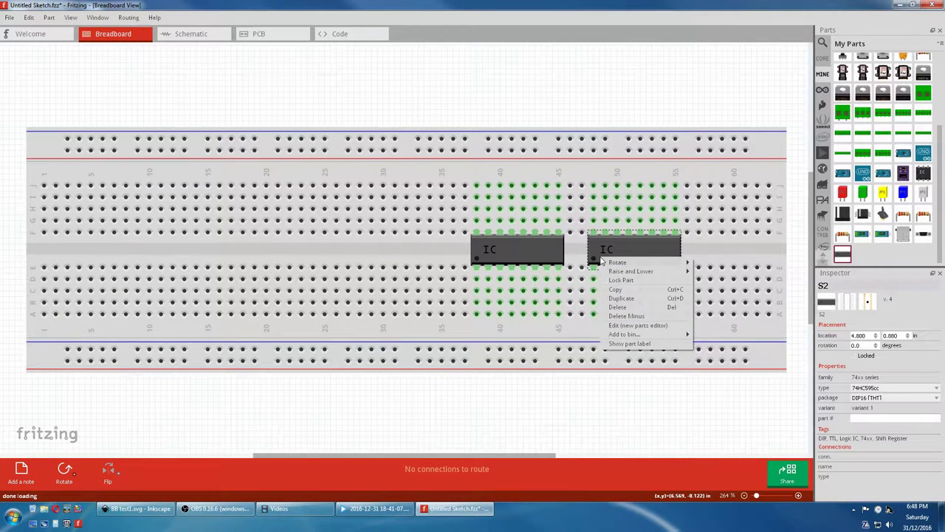
pyautogui.click(636, 347)
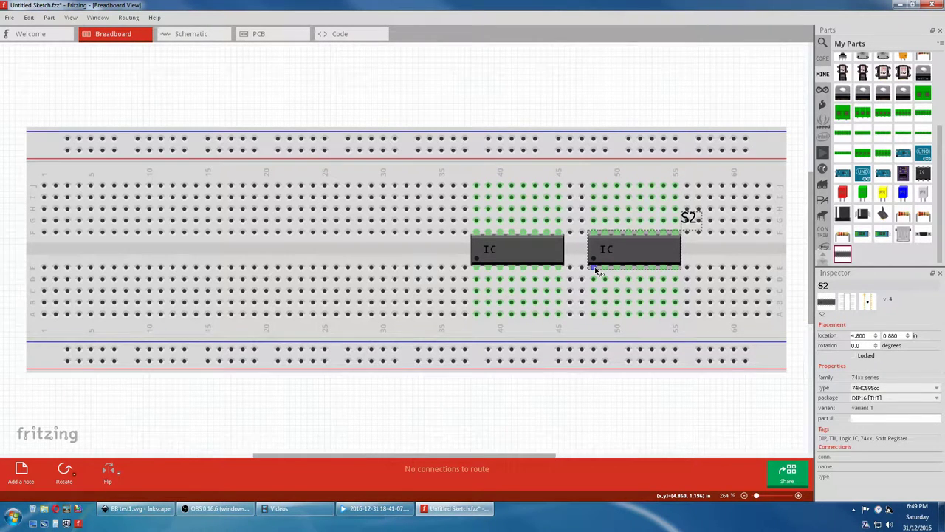
# In the custom part's metadata, change Family from 74xx series to LED
pyautogui.rightClick(844, 257)
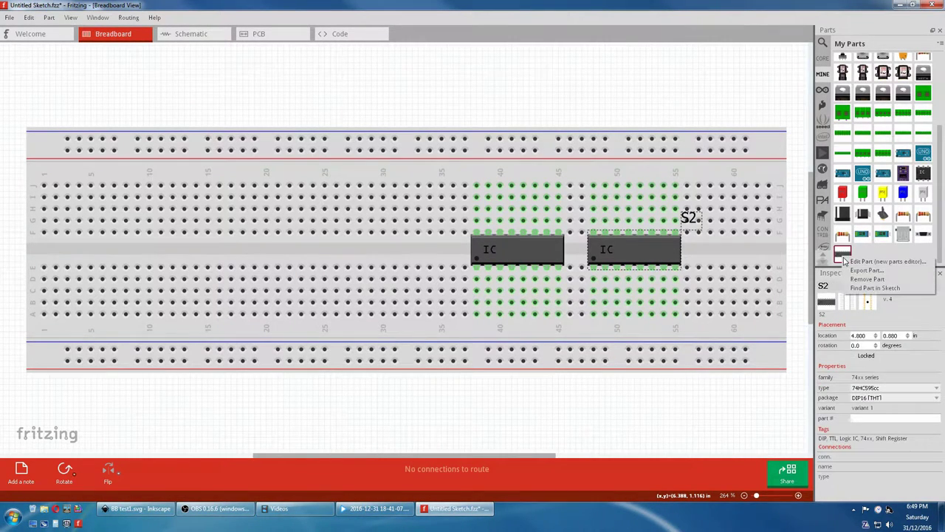
pyautogui.click(849, 267)
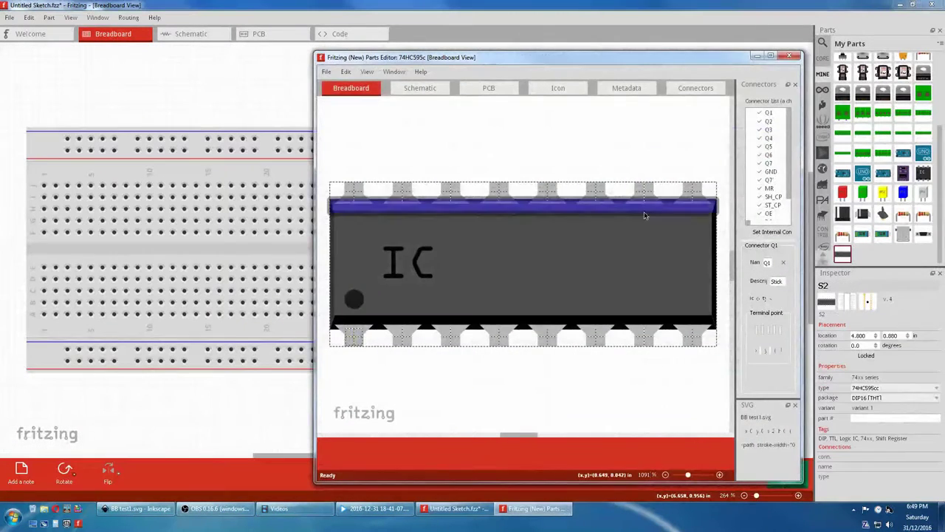
pyautogui.click(632, 90)
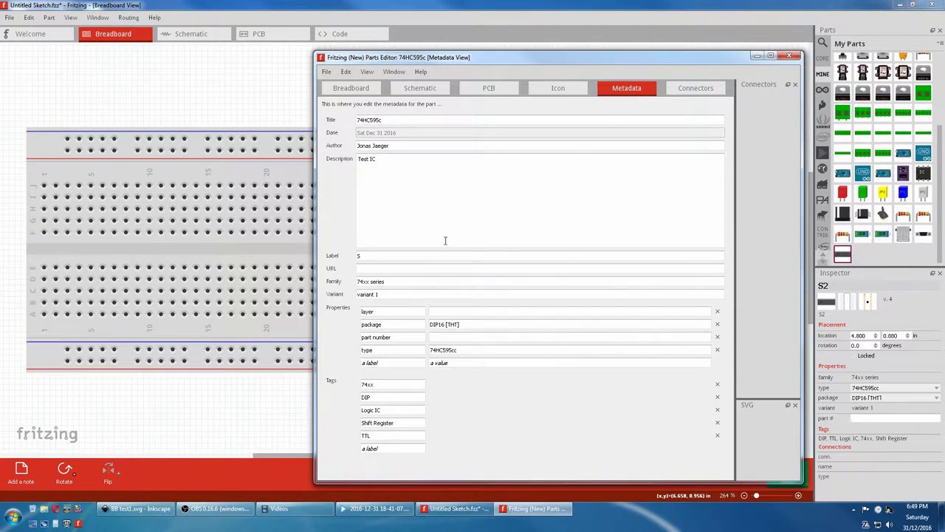
pyautogui.moveTo(390, 284); pyautogui.dragTo(339, 282)
pyautogui.write('LED')
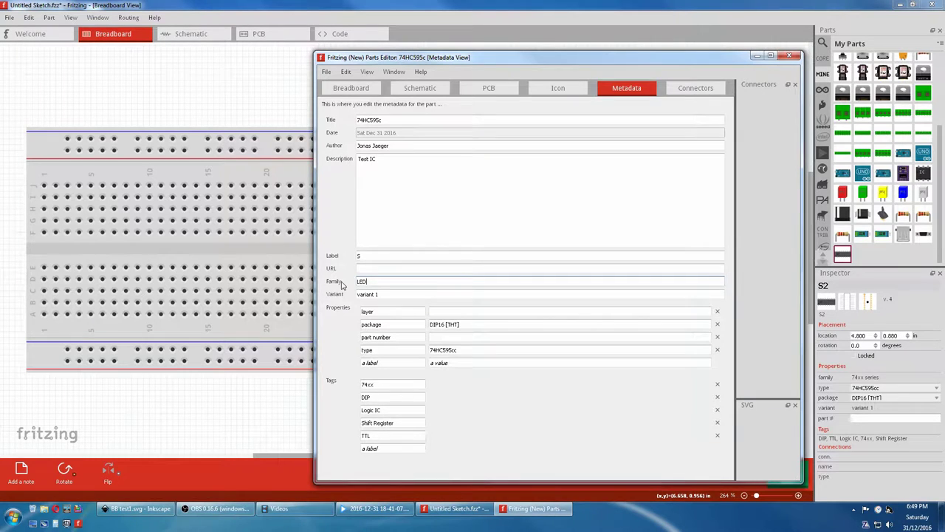
# Save the edited part, confirming the IC test1 prefix, and start closing Fritzing
pyautogui.click(327, 71)
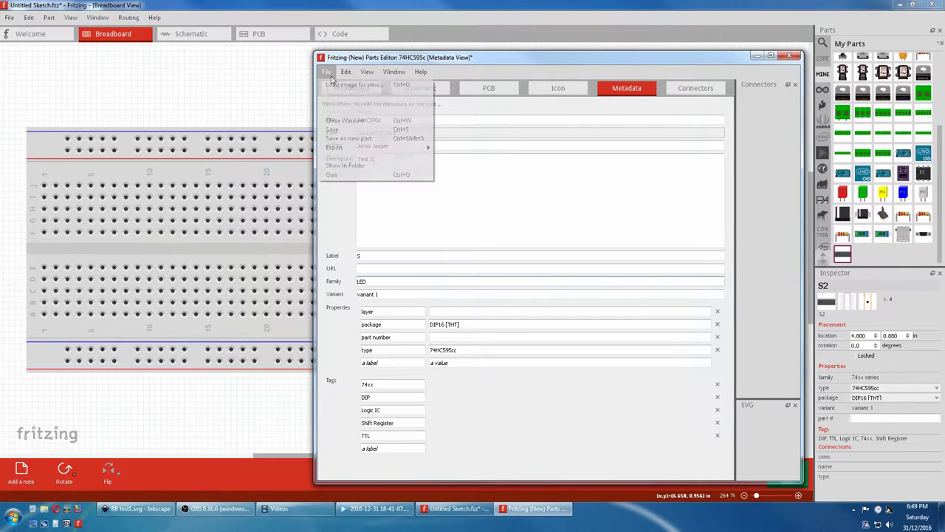
pyautogui.click(334, 132)
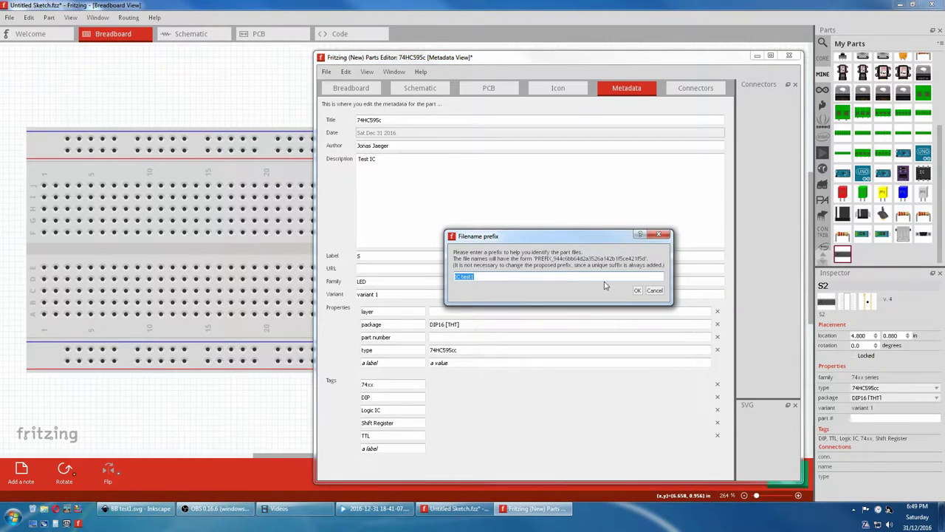
pyautogui.click(637, 291)
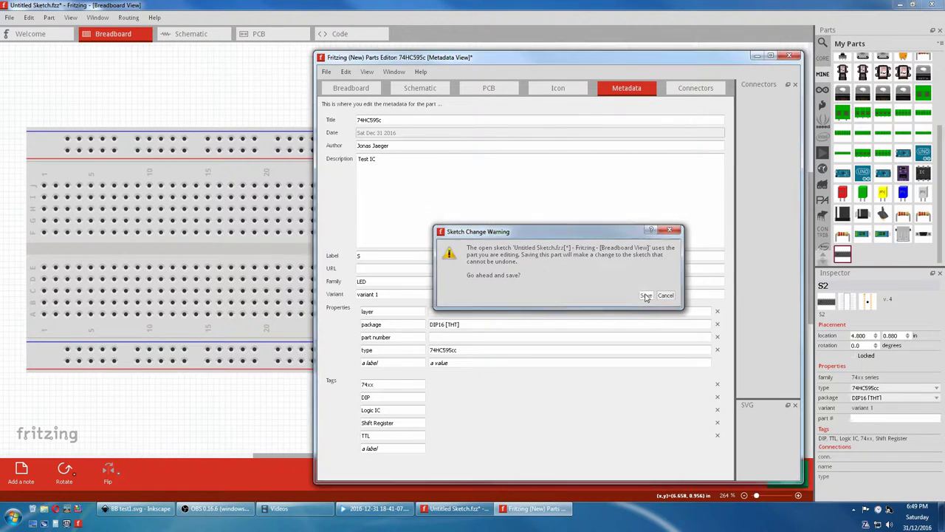
pyautogui.click(650, 294)
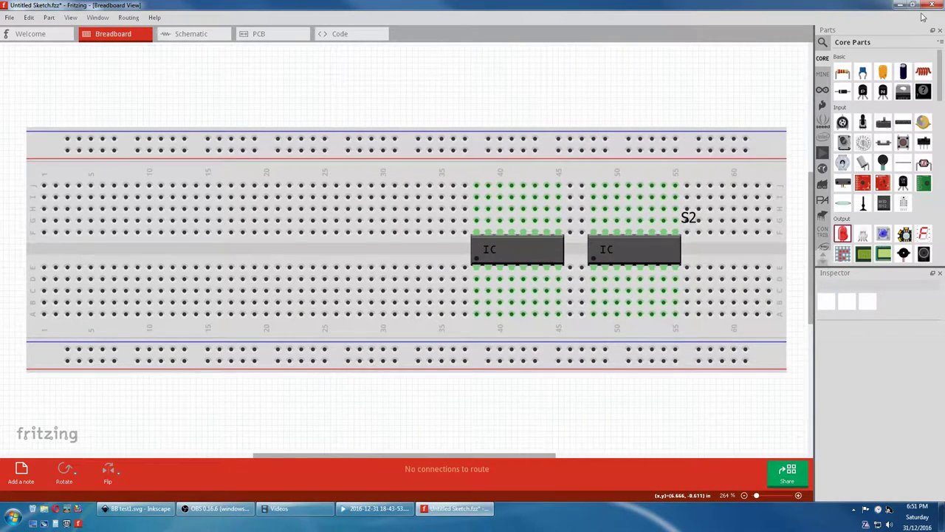
pyautogui.click(930, 5)
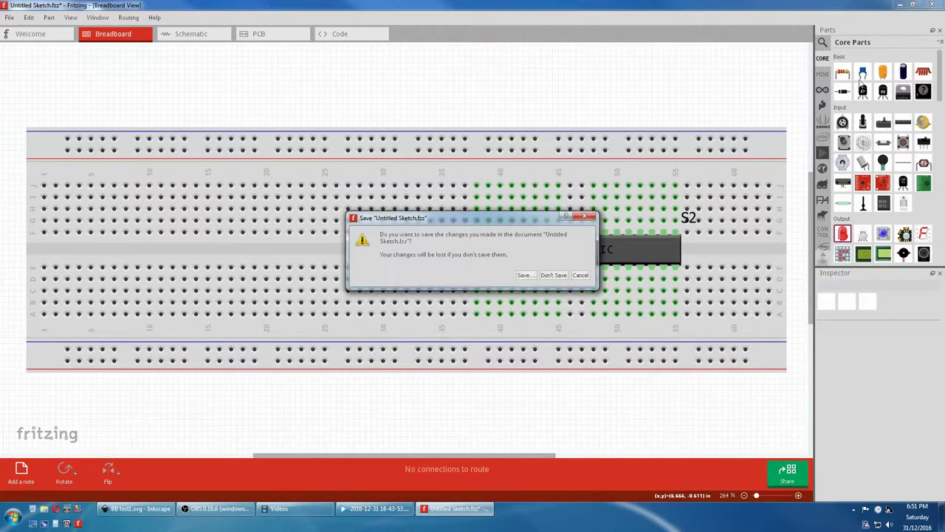
# Quit without saving, relaunch Fritzing, and place a red LED on the fresh breadboard
pyautogui.click(554, 275)
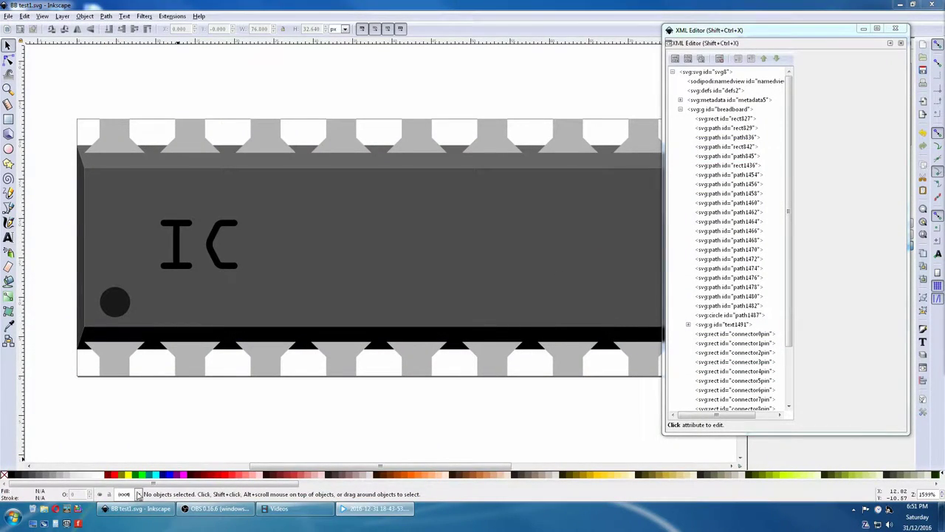
pyautogui.click(78, 523)
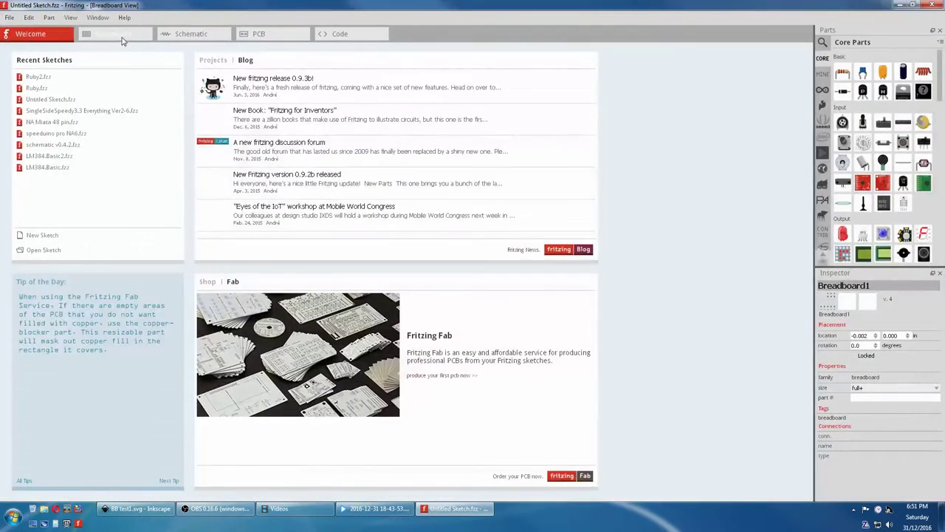
pyautogui.click(114, 34)
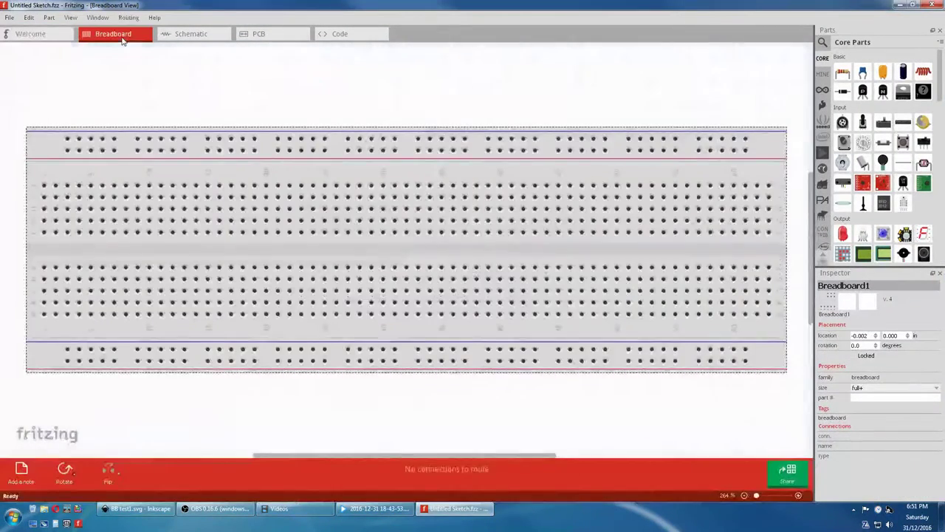
pyautogui.click(296, 111)
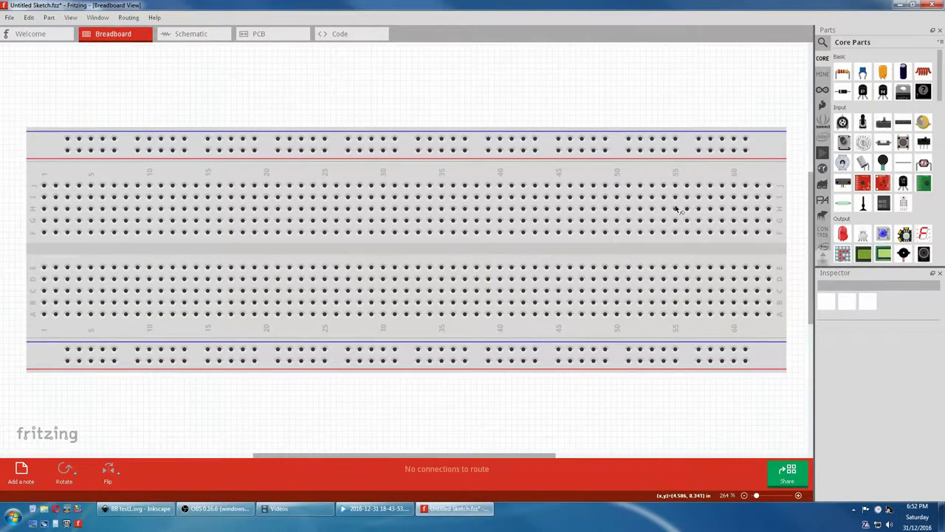
pyautogui.moveTo(842, 233); pyautogui.dragTo(539, 116)
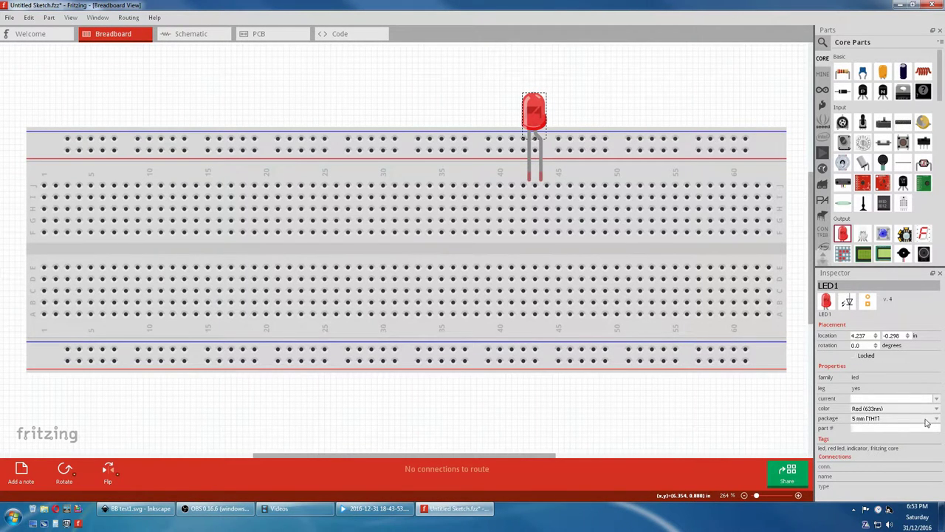
# Set the package to DIP16 [THT], place the part above the breadboard, and show the MINE bin
pyautogui.click(937, 419)
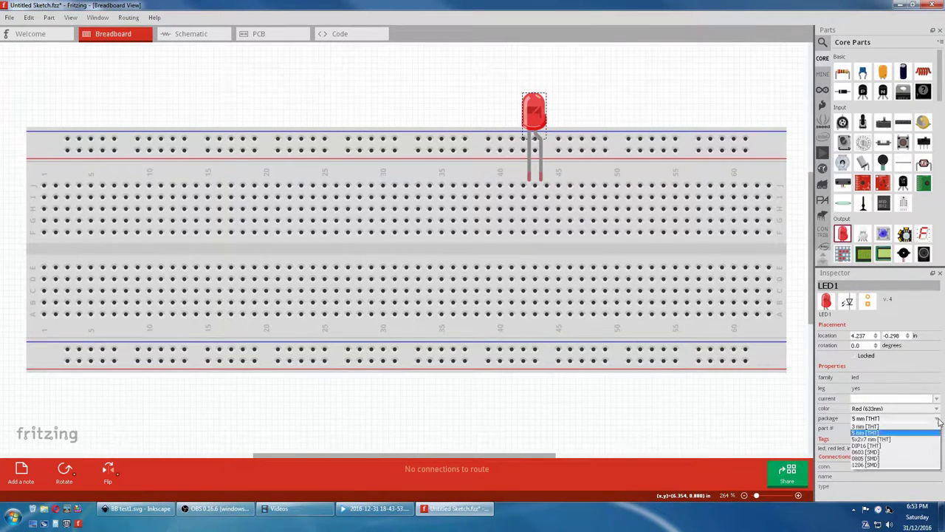
pyautogui.click(869, 447)
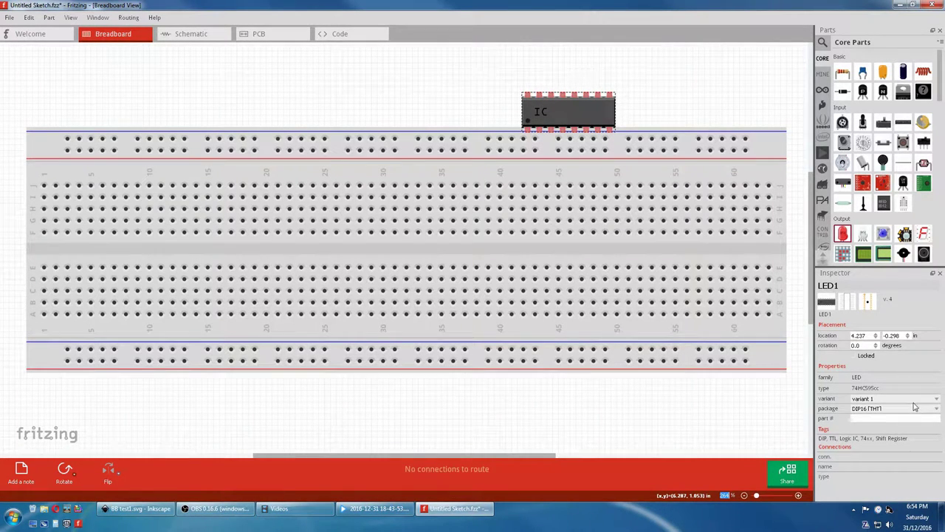
pyautogui.moveTo(847, 234)
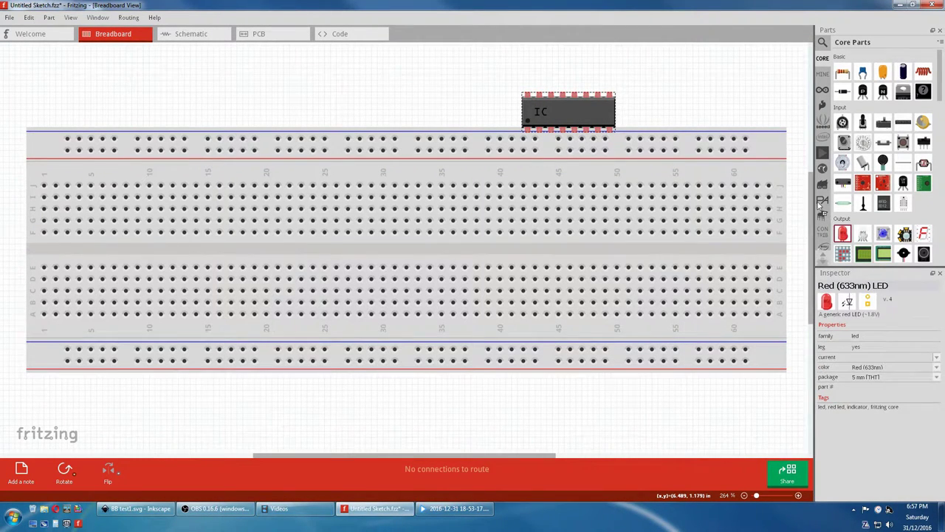
pyautogui.moveTo(843, 234); pyautogui.dragTo(711, 98)
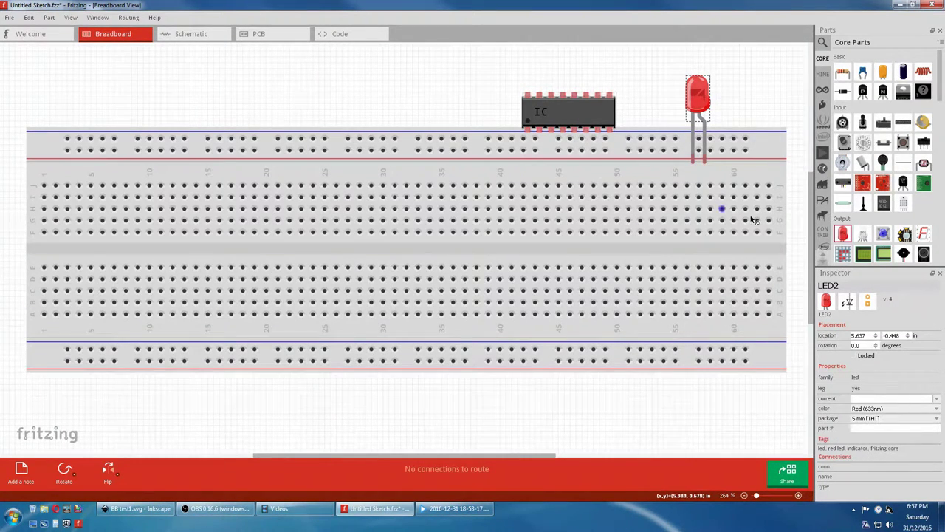
pyautogui.click(823, 74)
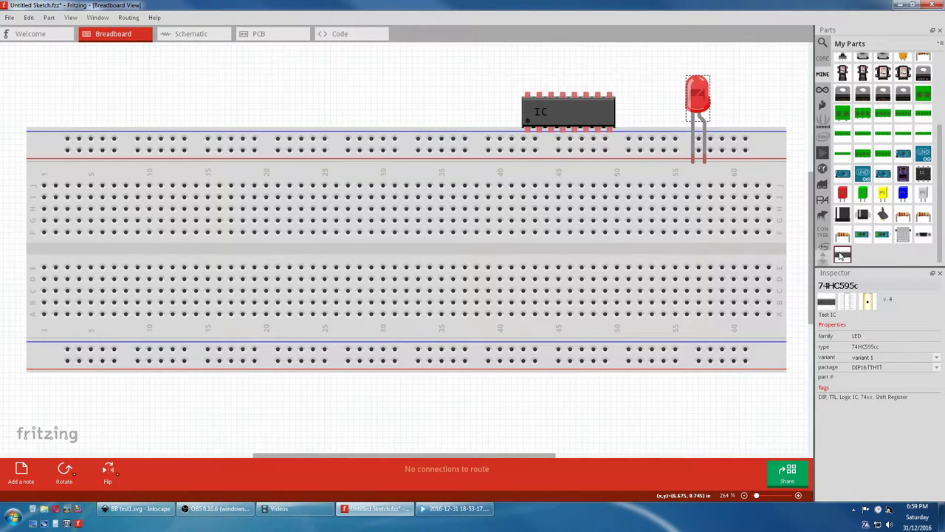
# Delete the red LED, reposition the custom IC above the breadboard, and wire a pin to the top rail
pyautogui.rightClick(707, 99)
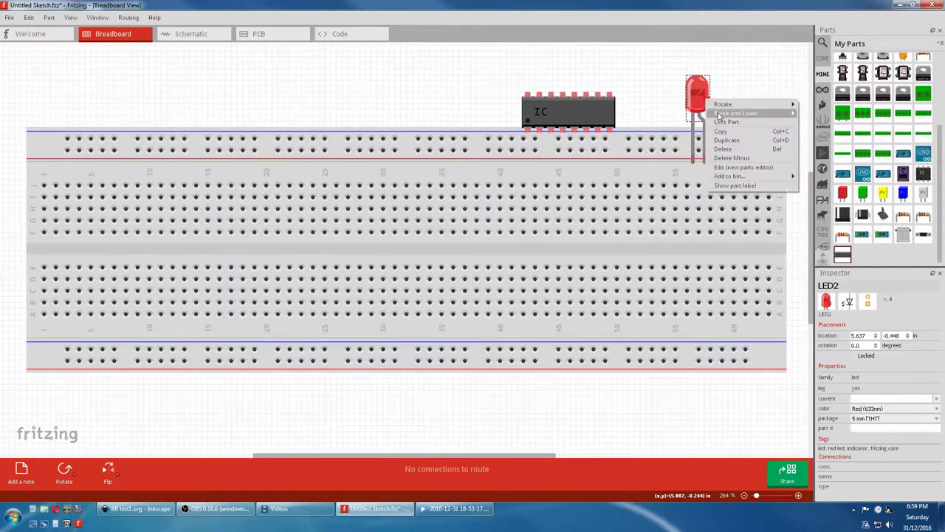
pyautogui.click(724, 149)
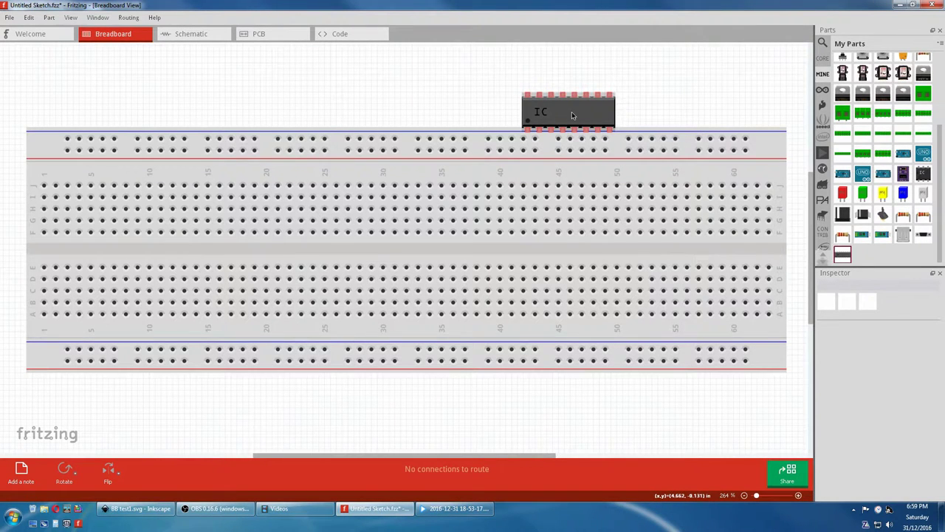
pyautogui.moveTo(572, 112); pyautogui.dragTo(497, 254)
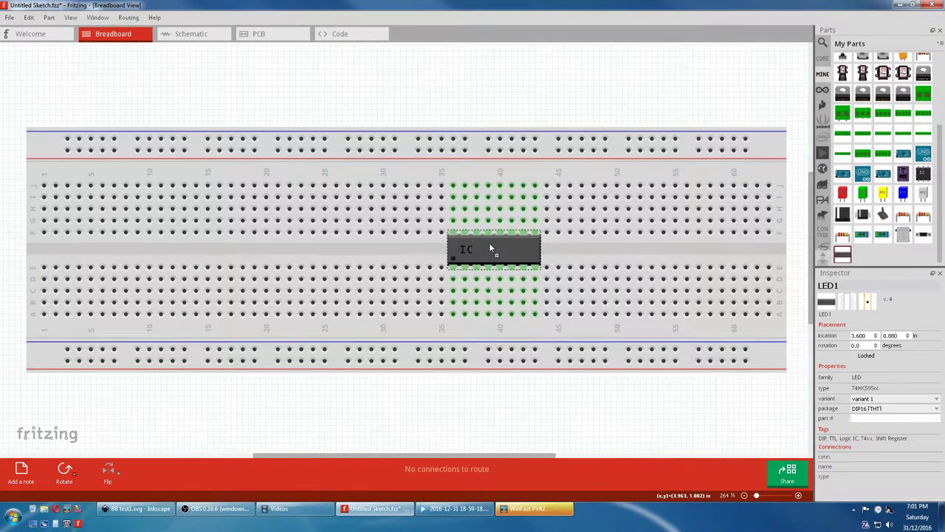
pyautogui.moveTo(488, 242); pyautogui.dragTo(464, 139)
pyautogui.moveTo(515, 116); pyautogui.dragTo(514, 141)
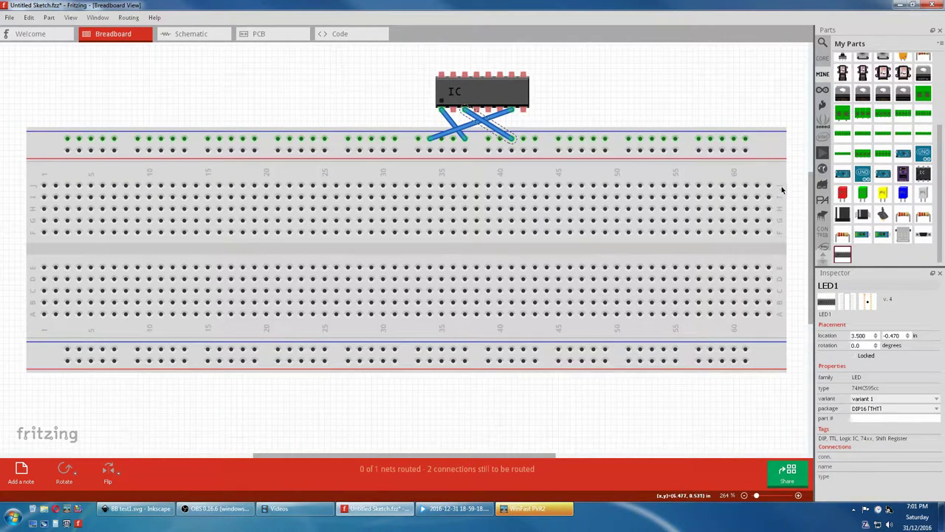
# Place a second custom IC above the first and run two wires between the chips
pyautogui.moveTo(810, 210); pyautogui.dragTo(811, 186)
pyautogui.moveTo(923, 172); pyautogui.dragTo(523, 141)
pyautogui.moveTo(524, 68); pyautogui.dragTo(452, 142)
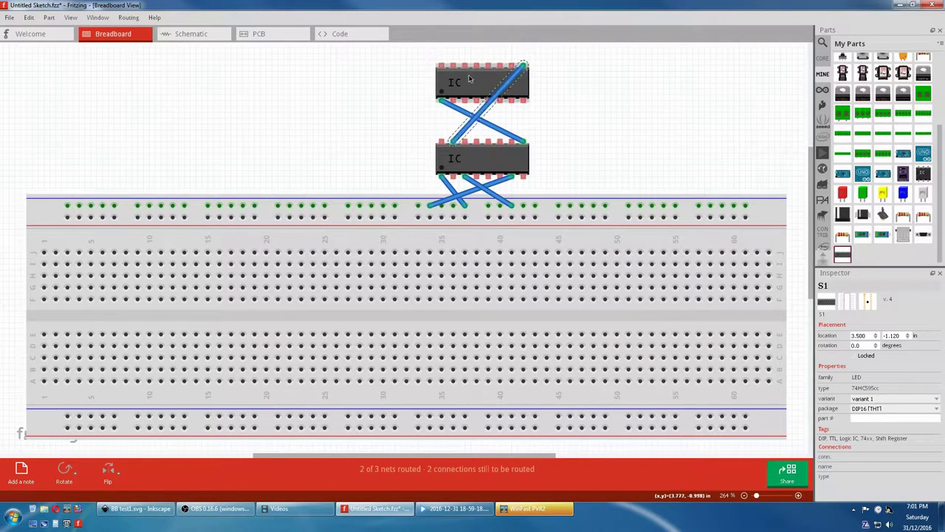
pyautogui.moveTo(478, 65); pyautogui.dragTo(477, 144)
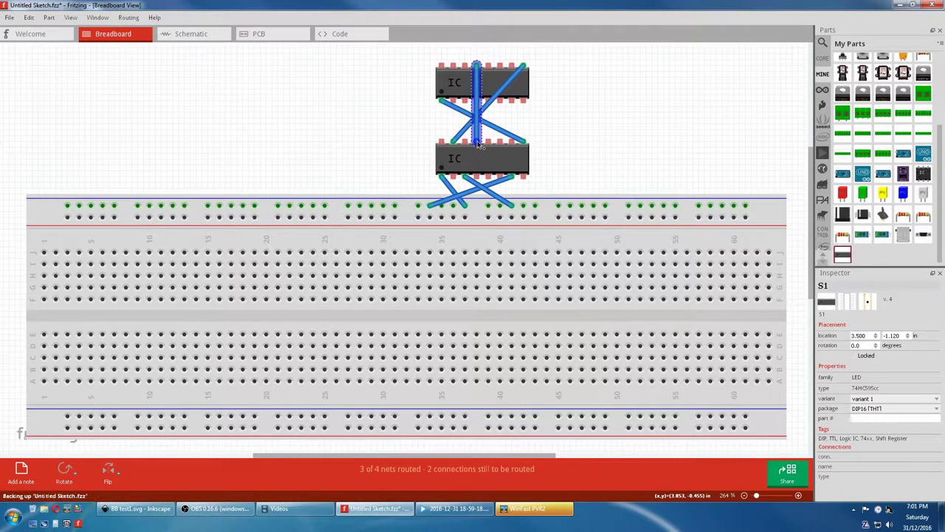
# In the schematic, wire the chip connections (15–9, 13, 3–1, 2–3, 16–15, 7–3, 8–6), then view the PCB
pyautogui.click(194, 34)
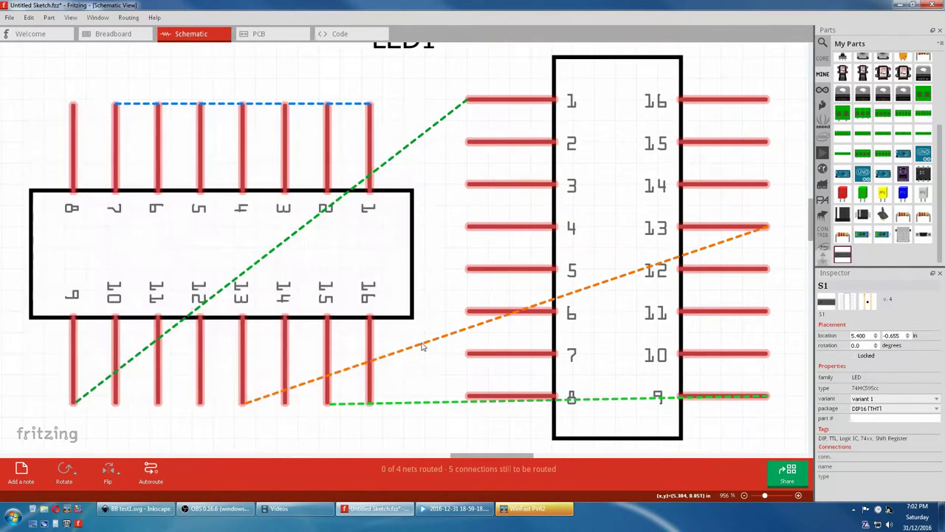
pyautogui.moveTo(457, 402); pyautogui.dragTo(465, 419)
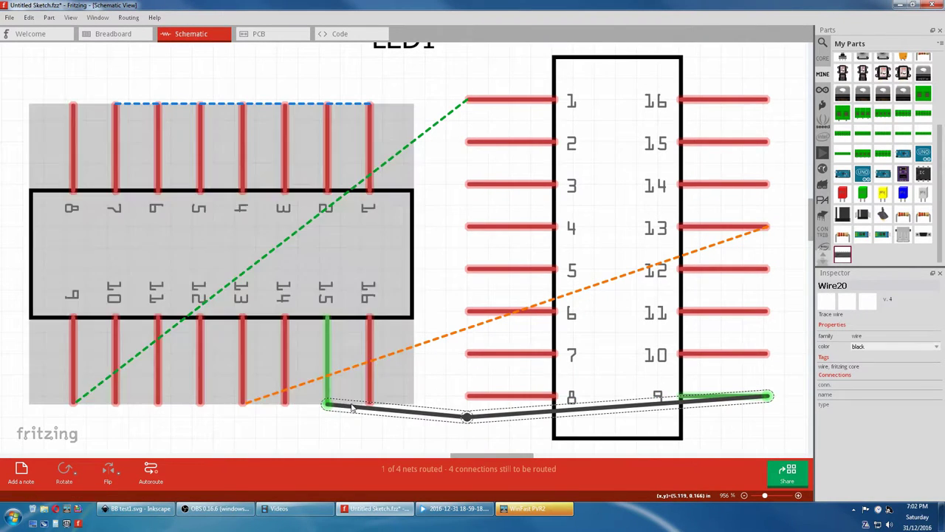
pyautogui.moveTo(457, 332)
pyautogui.mouseDown()
pyautogui.moveTo(464, 359)
pyautogui.moveTo(445, 249)
pyautogui.mouseUp()
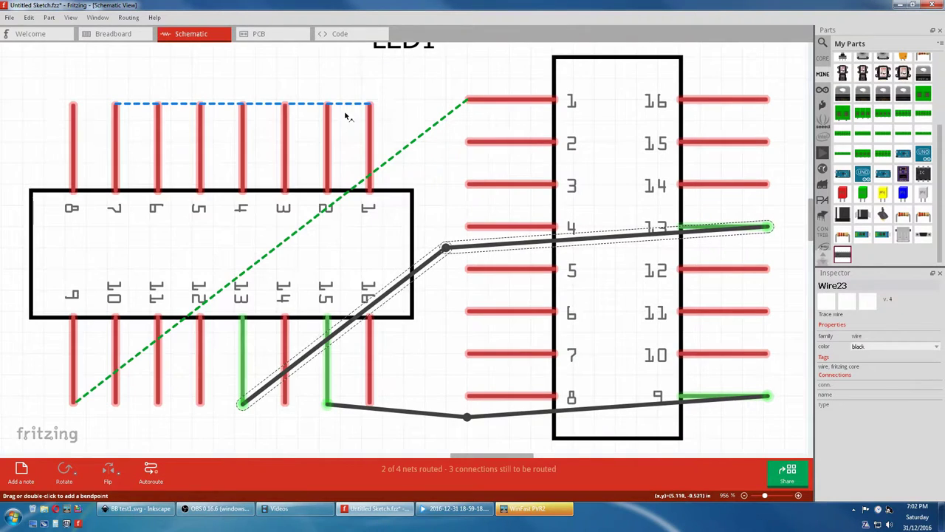
pyautogui.moveTo(346, 104)
pyautogui.mouseDown()
pyautogui.moveTo(350, 82)
pyautogui.moveTo(339, 77)
pyautogui.mouseUp()
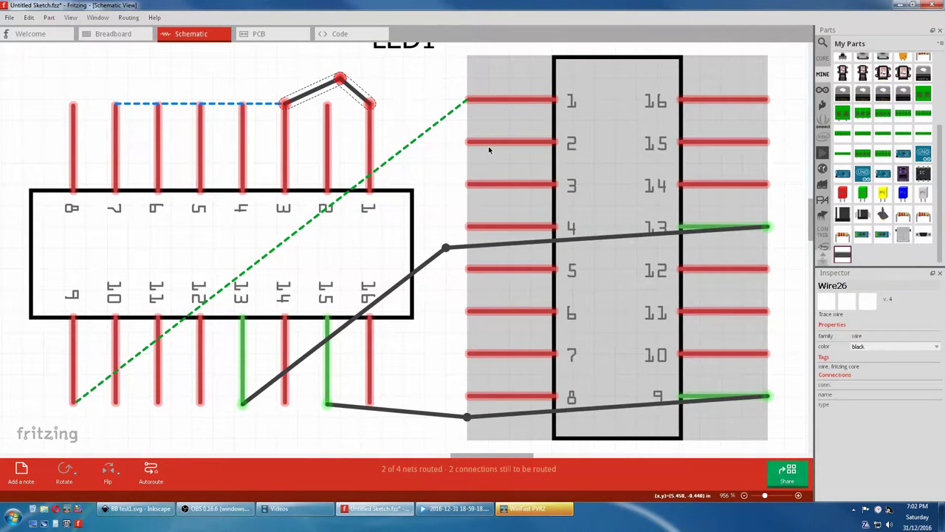
pyautogui.moveTo(488, 146); pyautogui.dragTo(493, 190)
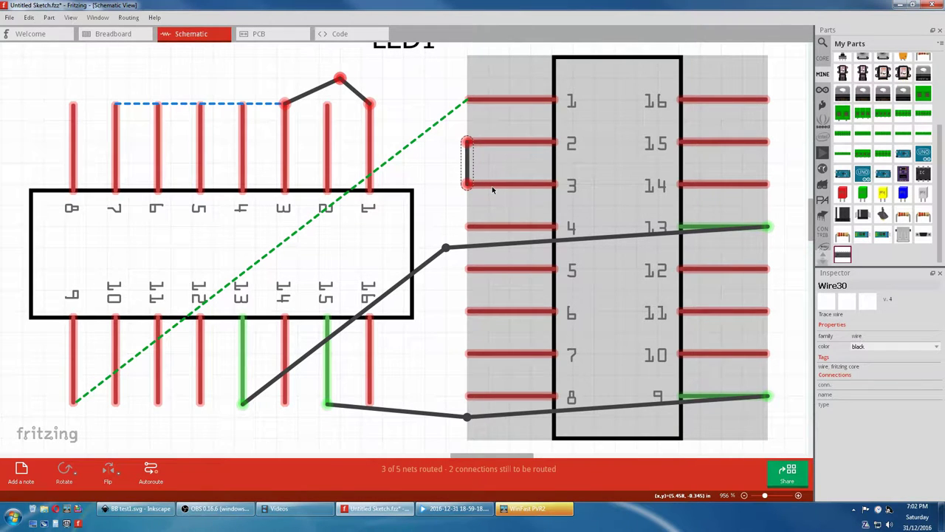
pyautogui.moveTo(720, 100); pyautogui.dragTo(731, 190)
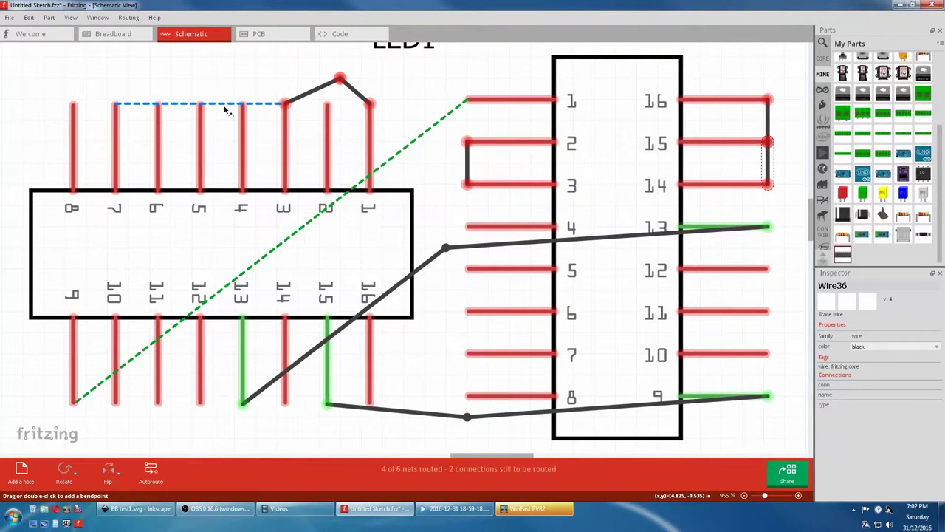
pyautogui.moveTo(226, 104); pyautogui.dragTo(222, 74)
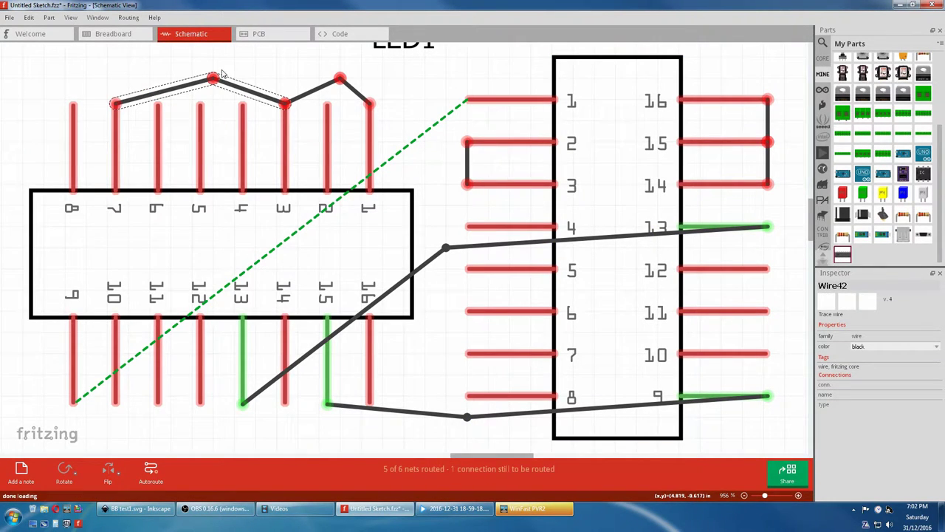
pyautogui.moveTo(73, 153)
pyautogui.mouseDown()
pyautogui.moveTo(369, 289)
pyautogui.moveTo(496, 318)
pyautogui.mouseUp()
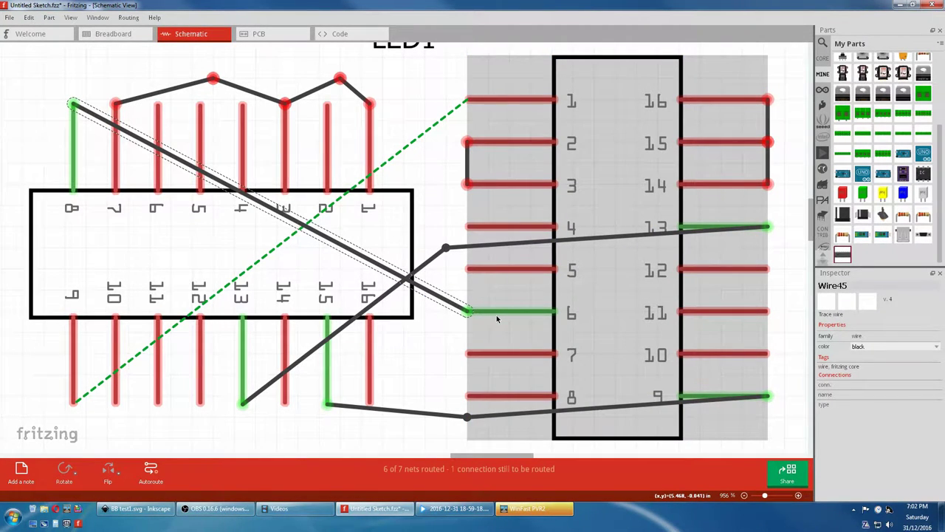
pyautogui.click(260, 34)
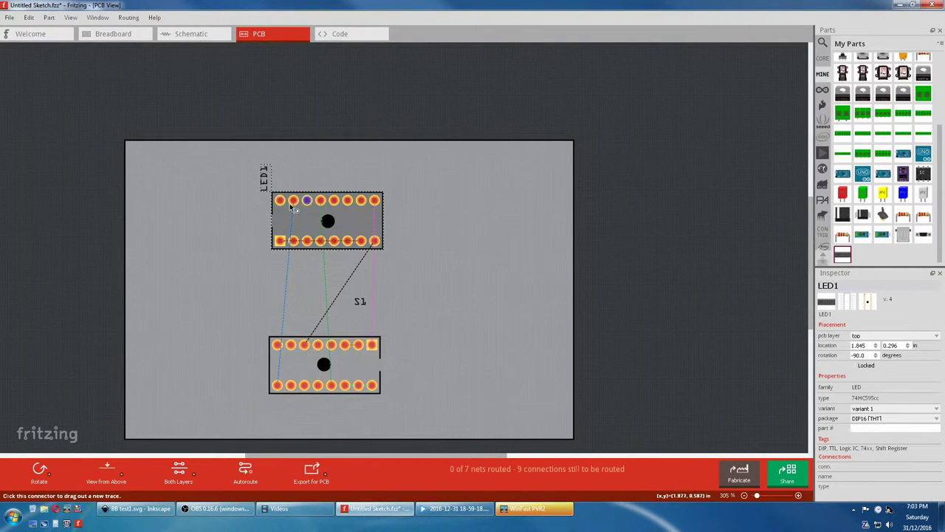
# Route orange traces from LED1's pins to S1, including a bent trace from its lower pins
pyautogui.click(375, 231)
pyautogui.moveTo(375, 231); pyautogui.dragTo(463, 251)
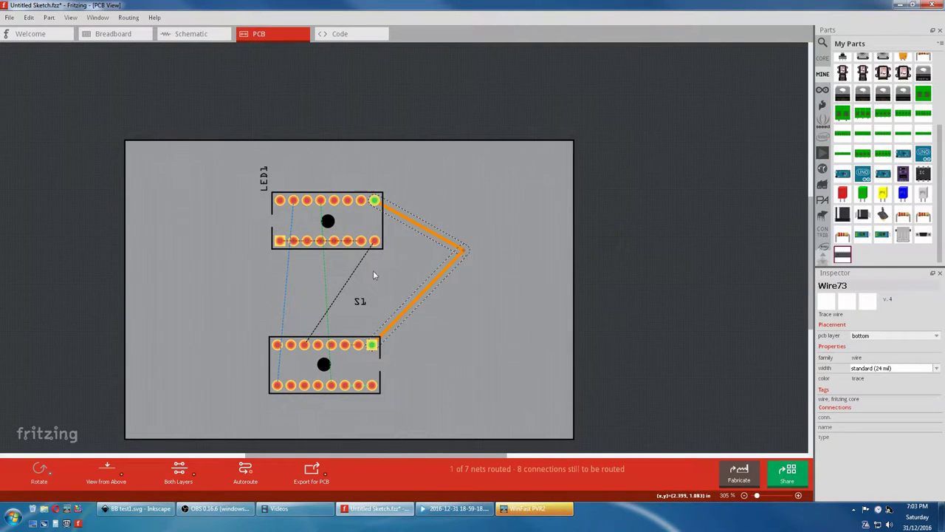
pyautogui.moveTo(374, 240); pyautogui.dragTo(371, 344)
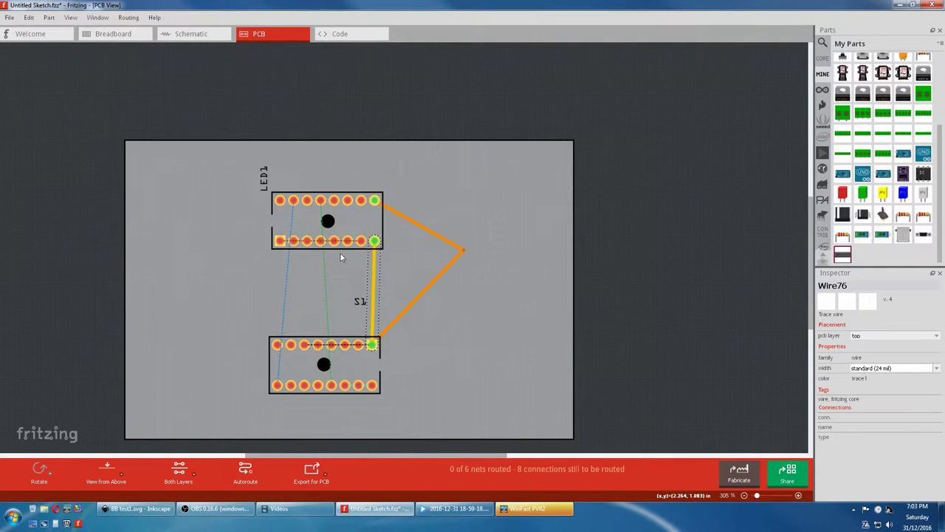
pyautogui.moveTo(334, 242)
pyautogui.mouseDown()
pyautogui.moveTo(329, 293)
pyautogui.moveTo(305, 317)
pyautogui.moveTo(237, 284)
pyautogui.mouseUp()
pyautogui.moveTo(292, 241); pyautogui.dragTo(286, 279)
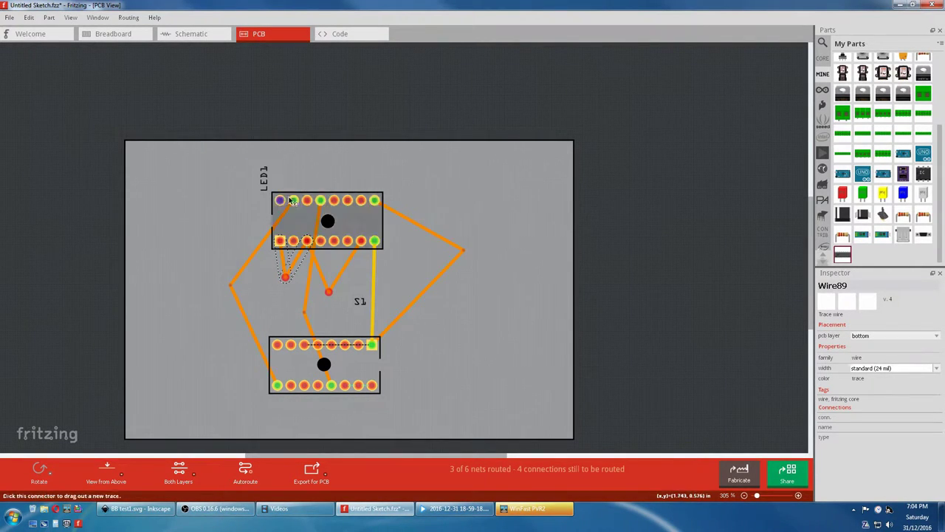
pyautogui.rightClick(357, 367)
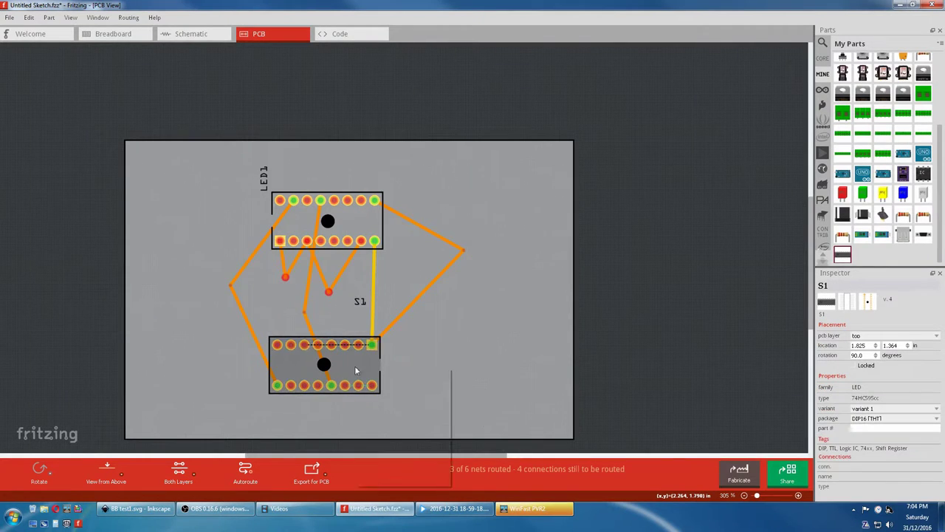
# Delete the S1 chip and remove all traces from the board
pyautogui.click(371, 416)
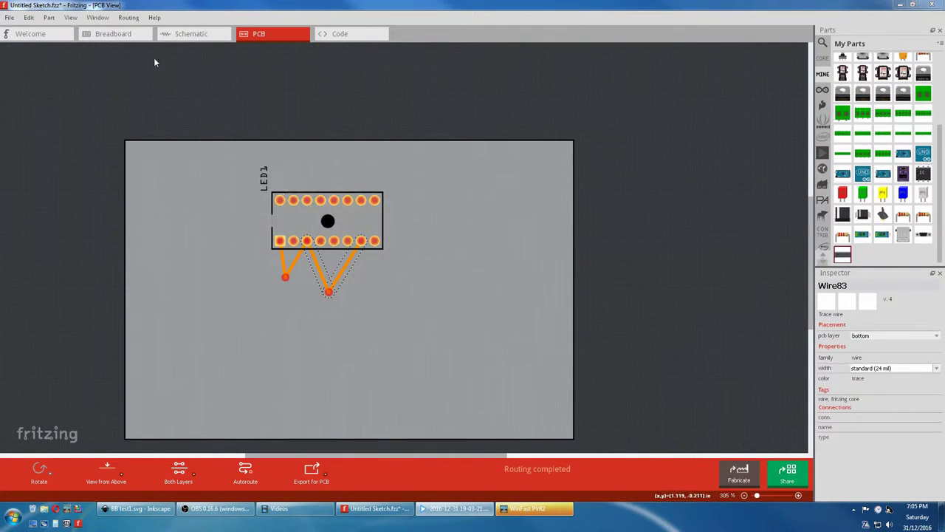
pyautogui.click(128, 19)
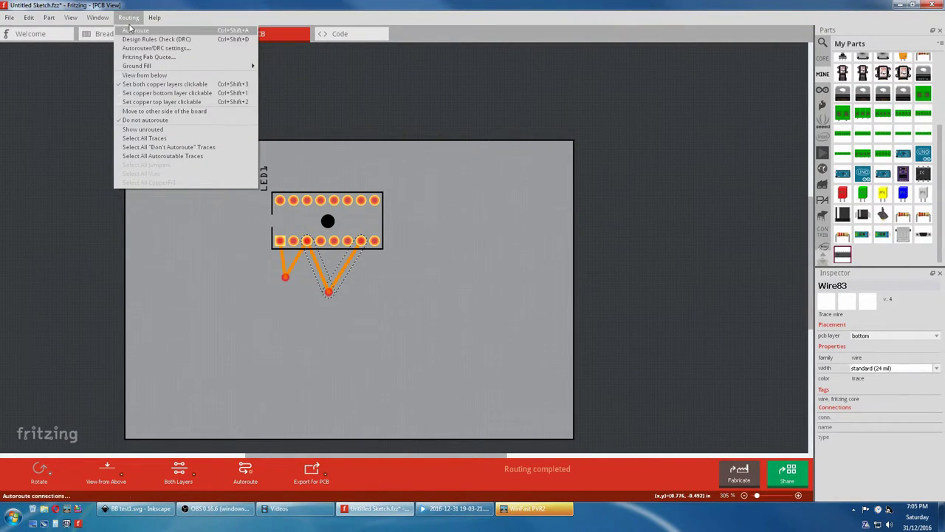
pyautogui.click(146, 140)
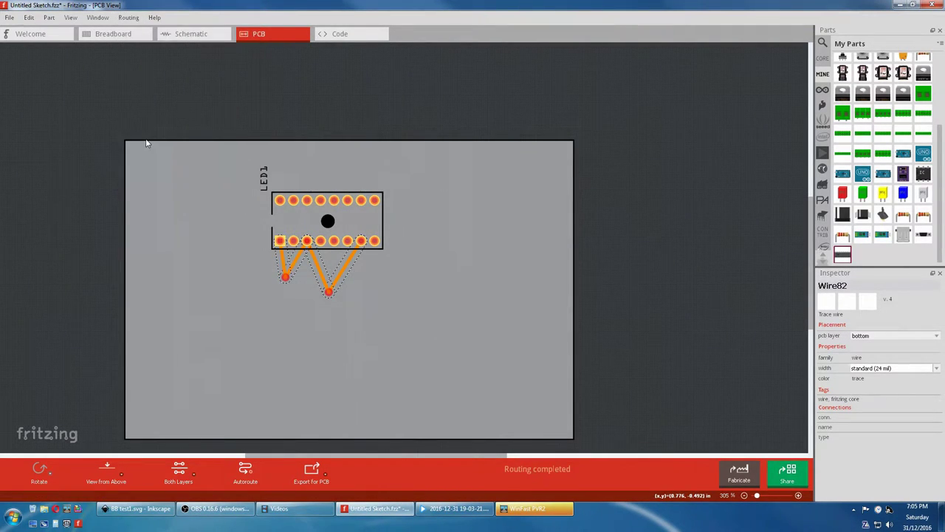
pyautogui.click(29, 17)
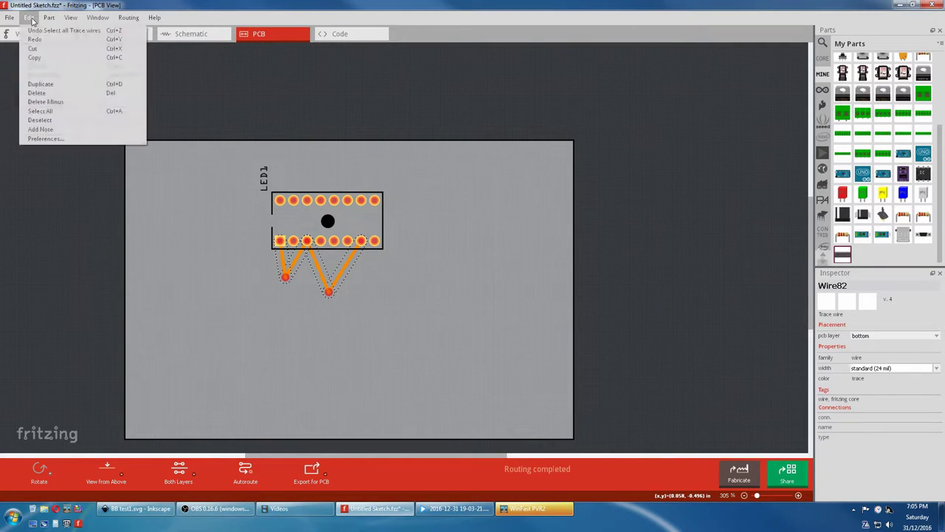
pyautogui.click(37, 93)
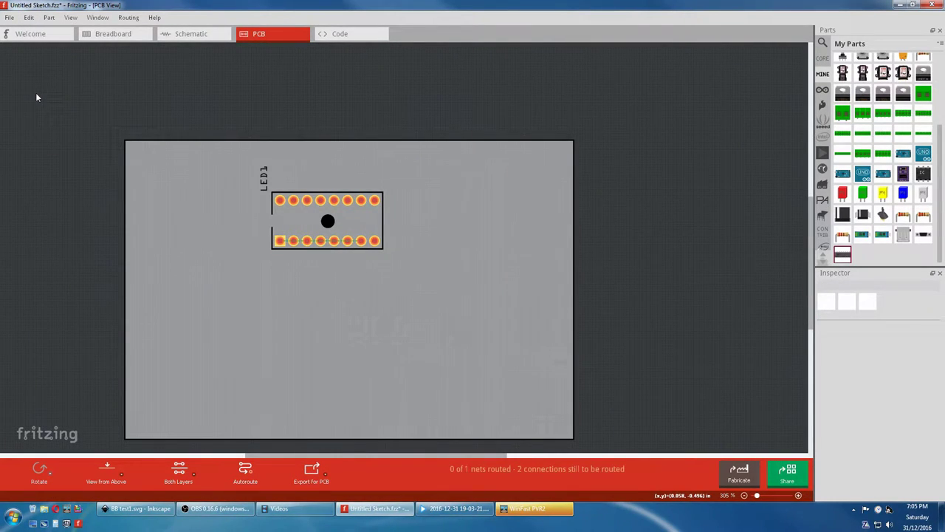
# Delete the two remaining ratsnest wires on the LED1 footprint
pyautogui.click(314, 245)
pyautogui.rightClick(314, 245)
pyautogui.click(332, 287)
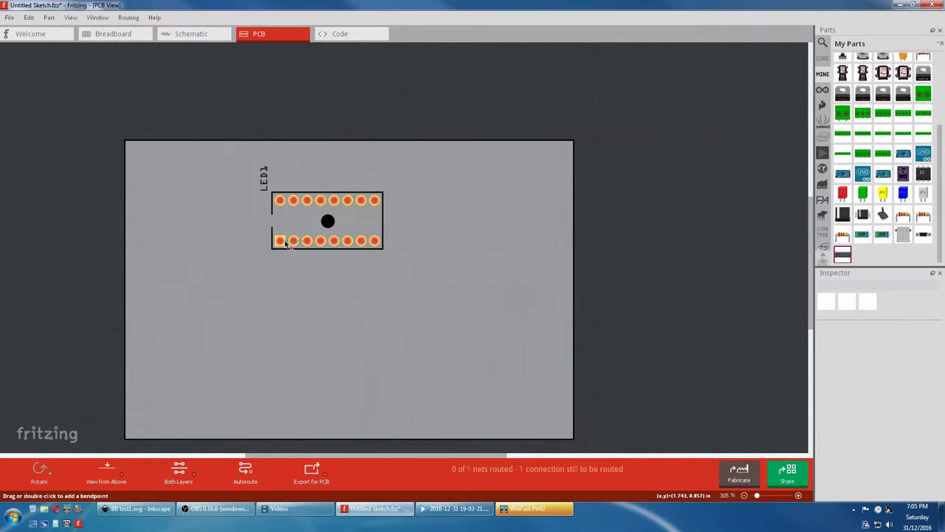
pyautogui.click(285, 244)
pyautogui.rightClick(287, 244)
pyautogui.click(316, 287)
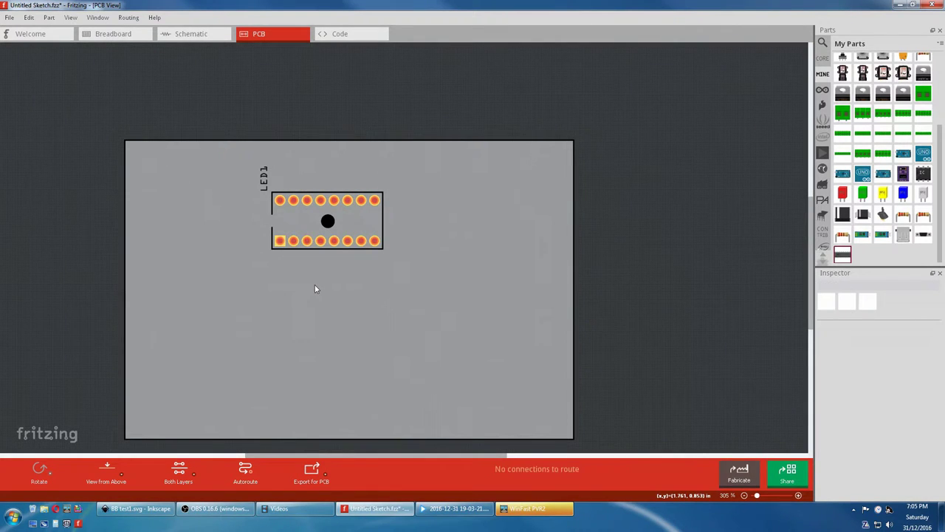
# Start exporting the board for production as Extended Gerber (RS-274X)
pyautogui.click(10, 17)
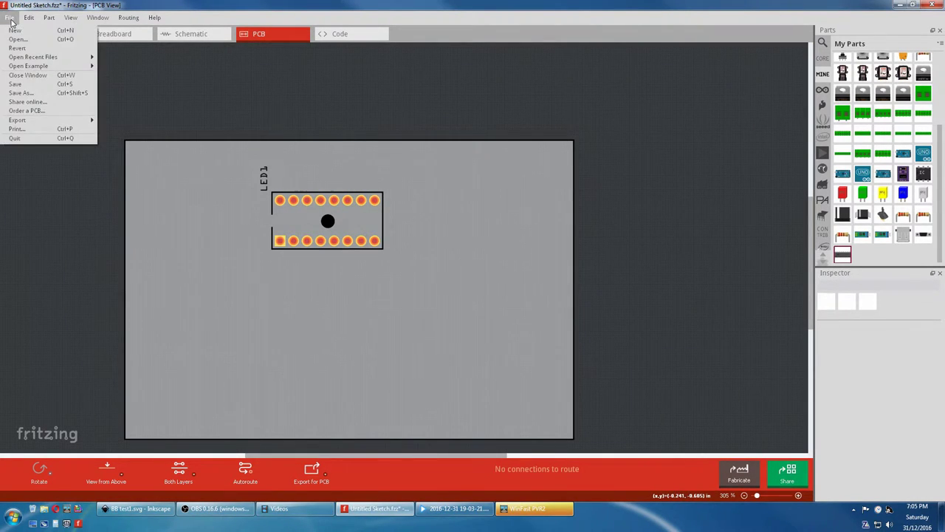
pyautogui.moveTo(35, 121)
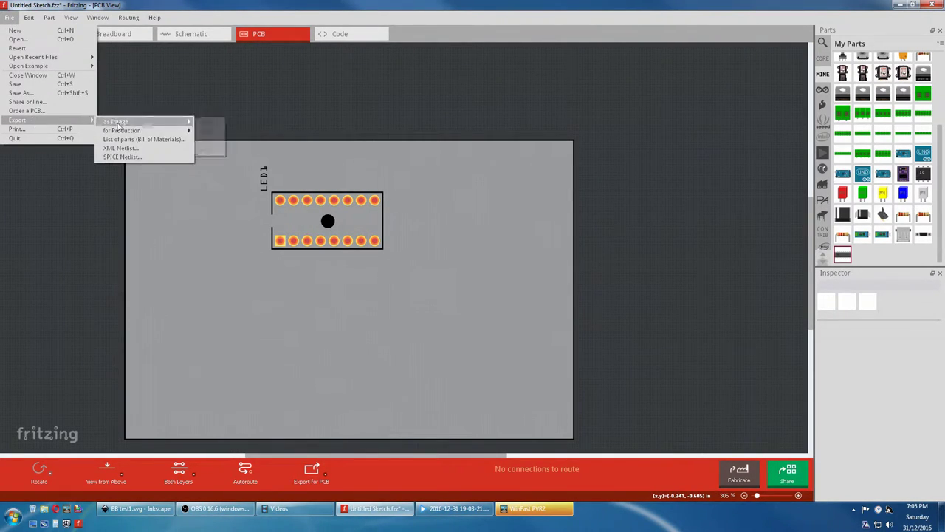
pyautogui.moveTo(120, 130)
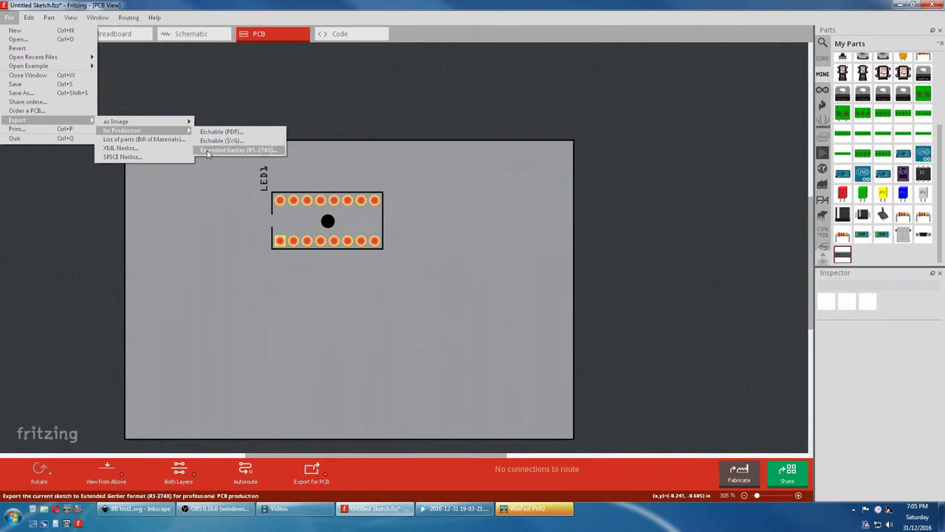
pyautogui.click(206, 151)
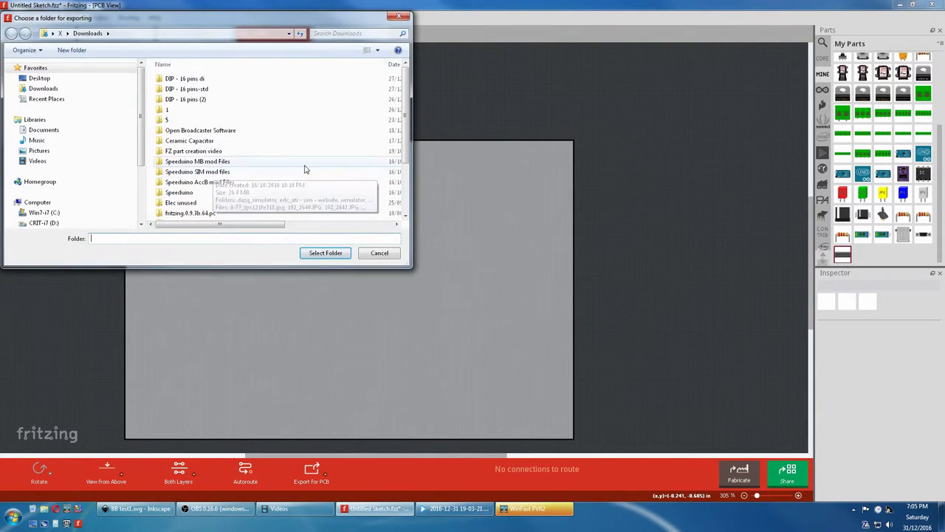
# Create a 'test IC' folder in Downloads and export the Gerber files into it
pyautogui.rightClick(332, 171)
pyautogui.moveTo(384, 270)
pyautogui.click(451, 271)
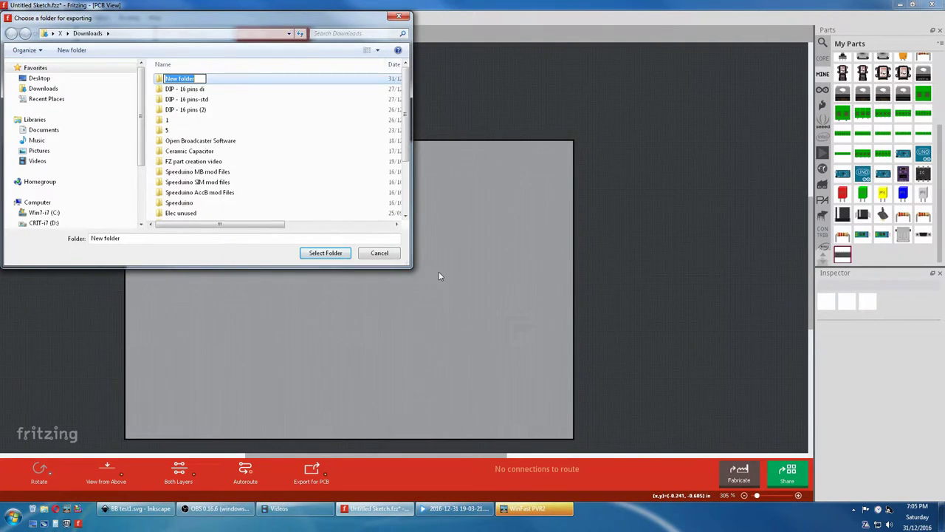
pyautogui.write('test IC')
pyautogui.press('Return')
pyautogui.click(326, 253)
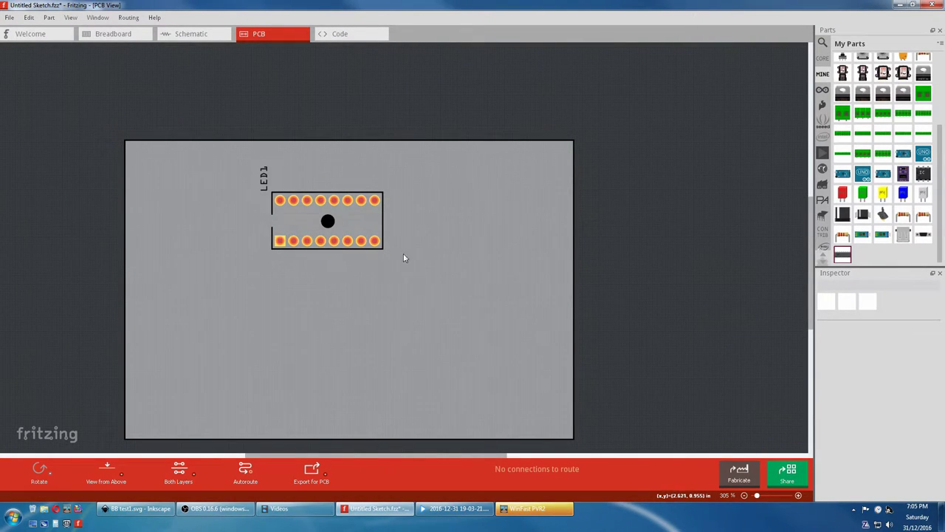
pyautogui.click(284, 508)
# Open Untitled Sketch_drill.txt from the test IC folder in Notepad and move its window aside
pyautogui.moveTo(944, 42); pyautogui.dragTo(641, 60)
pyautogui.click(634, 132)
pyautogui.doubleClick(634, 131)
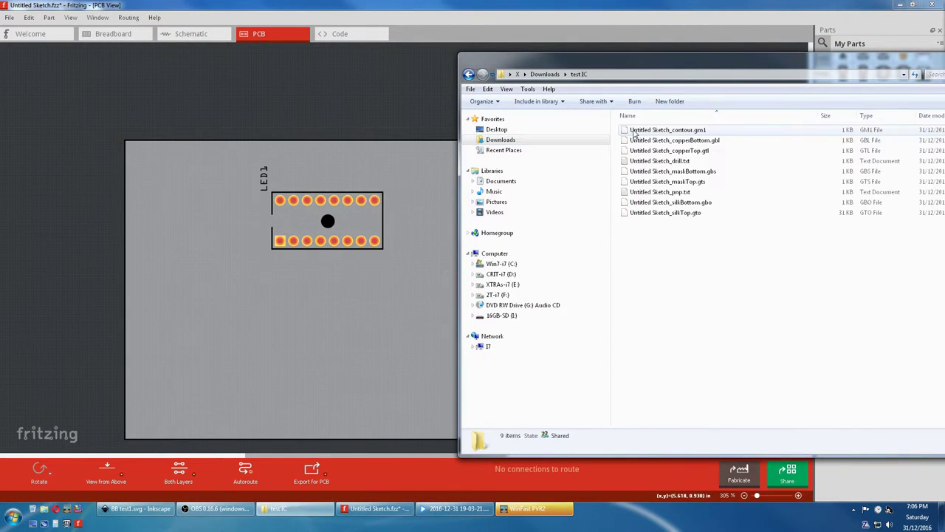
pyautogui.doubleClick(641, 161)
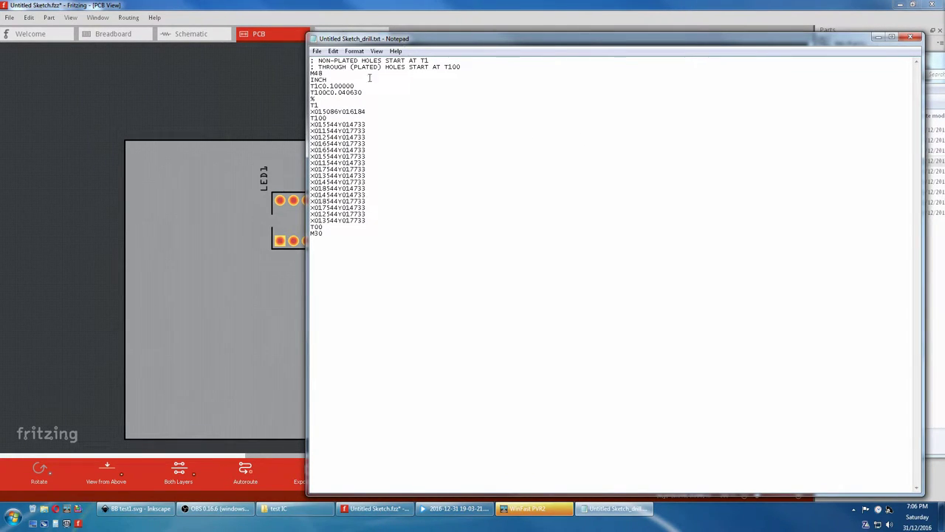
pyautogui.moveTo(415, 40); pyautogui.dragTo(496, 37)
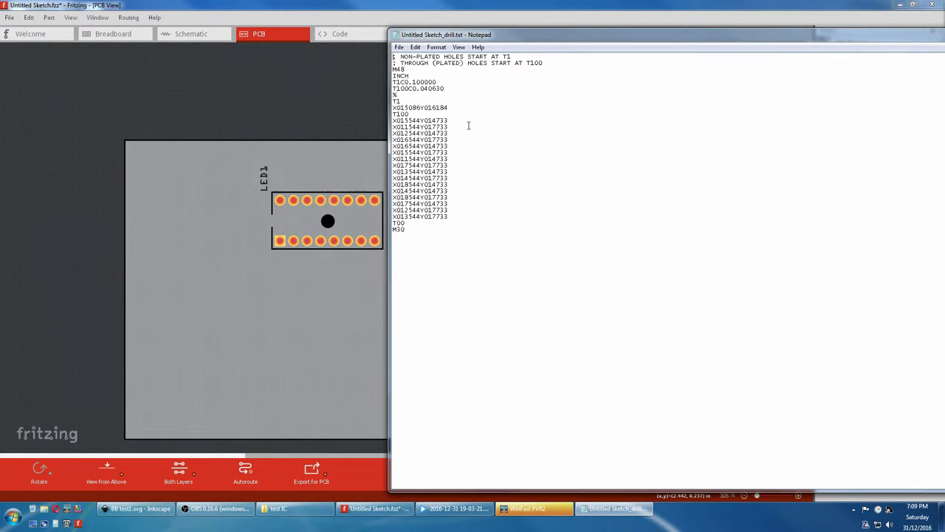
# Close the Notepad drill file, minimize Explorer, and start Gerbv from the taskbar
pyautogui.hotkey('alt', 'F4')
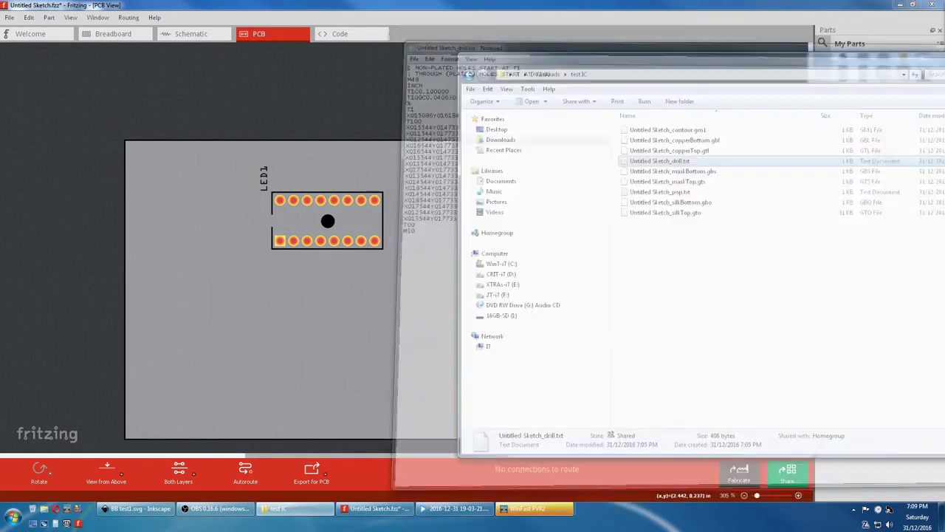
pyautogui.click(278, 508)
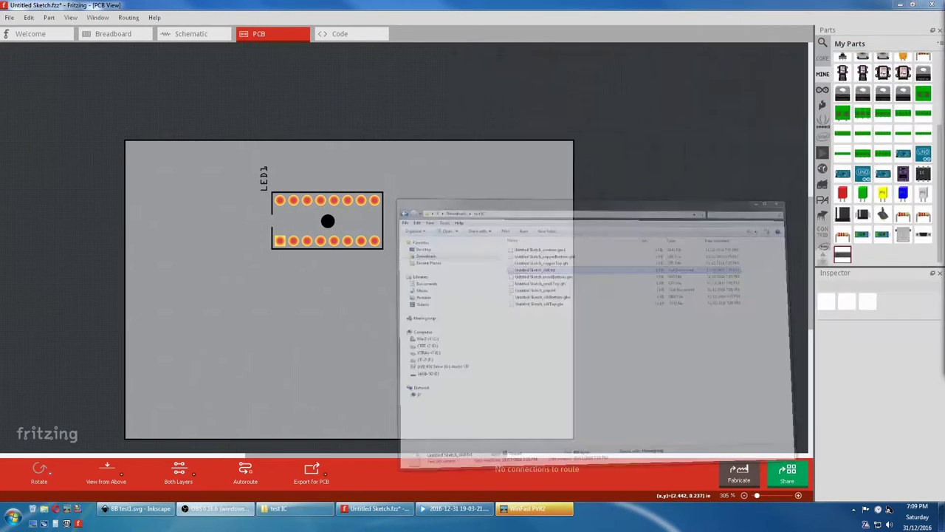
pyautogui.click(67, 523)
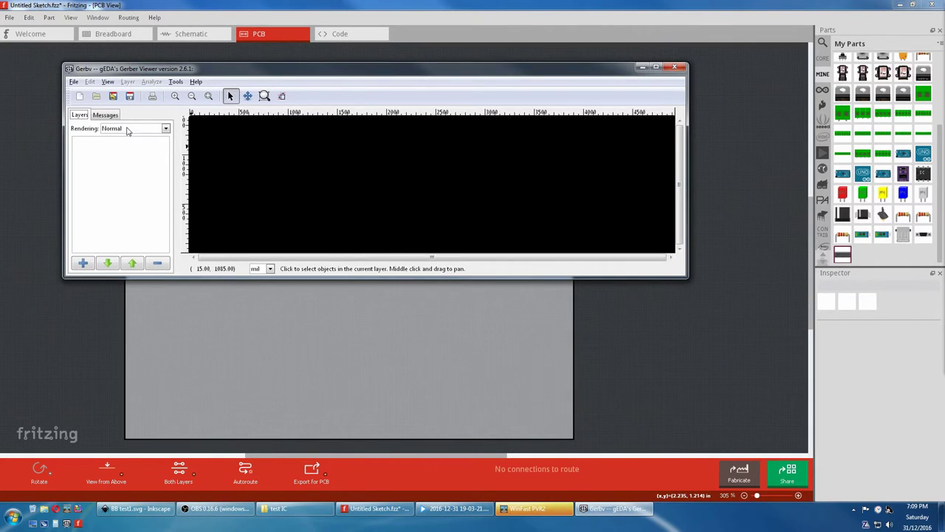
# Load Untitled Sketch_copperTop.gtl from Downloads\test IC as the first Gerbv layer
pyautogui.click(74, 83)
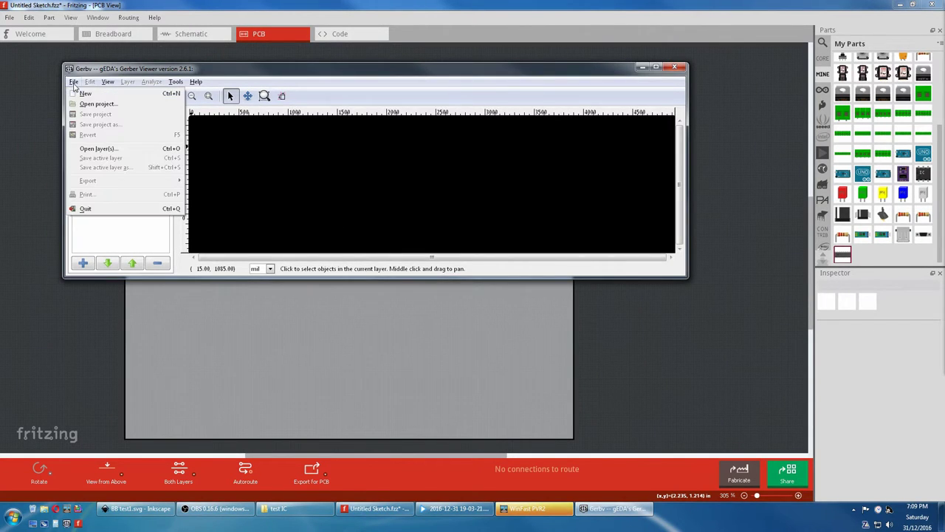
pyautogui.click(92, 152)
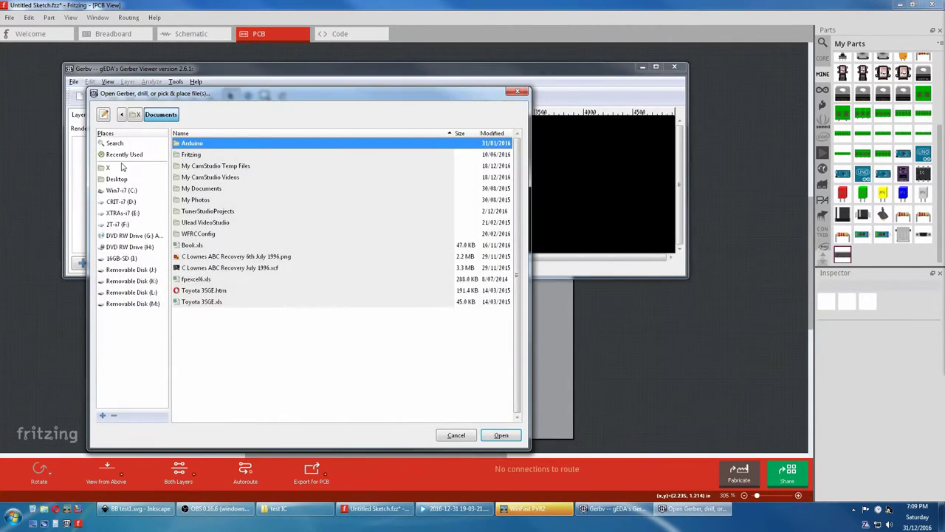
pyautogui.click(135, 114)
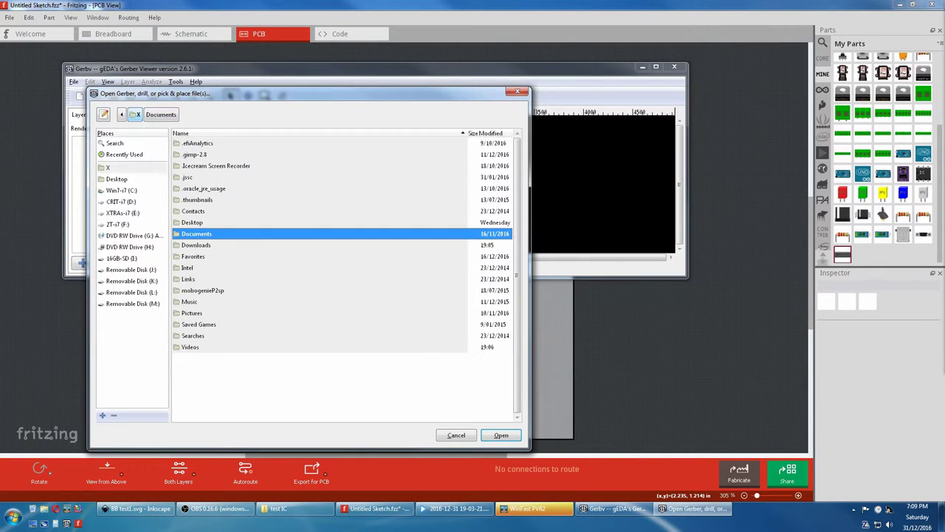
pyautogui.click(196, 249)
pyautogui.doubleClick(195, 248)
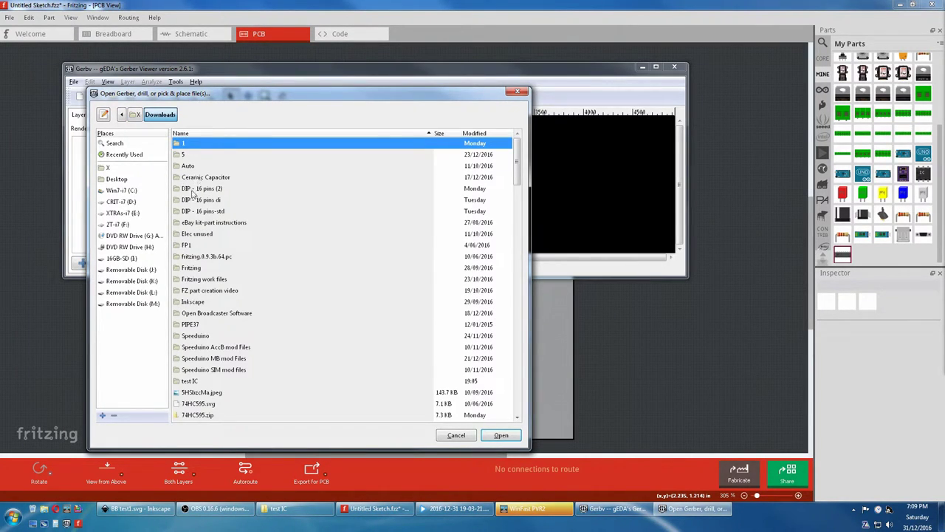
pyautogui.doubleClick(190, 381)
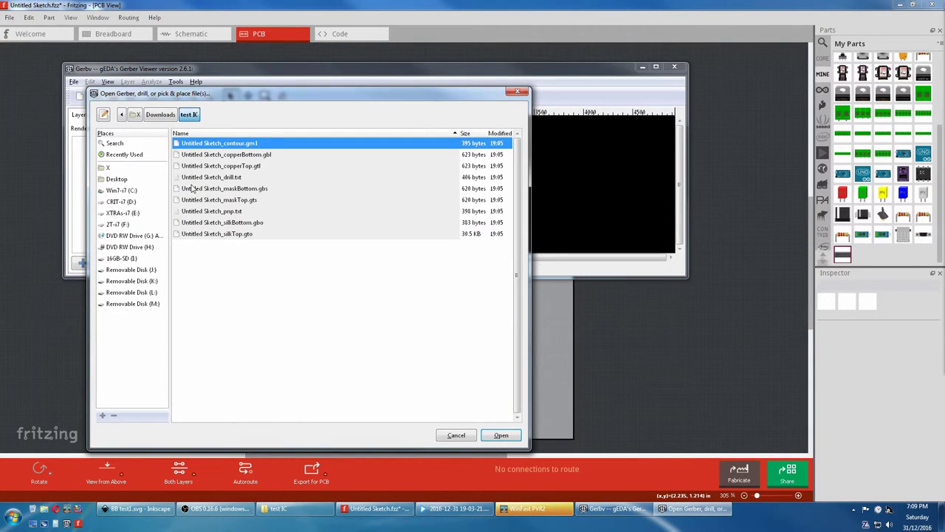
pyautogui.click(196, 166)
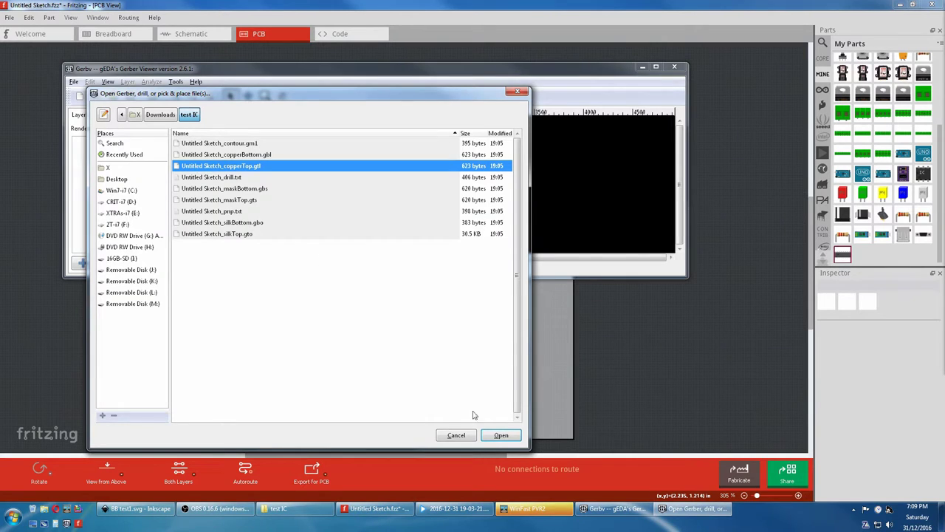
pyautogui.click(498, 436)
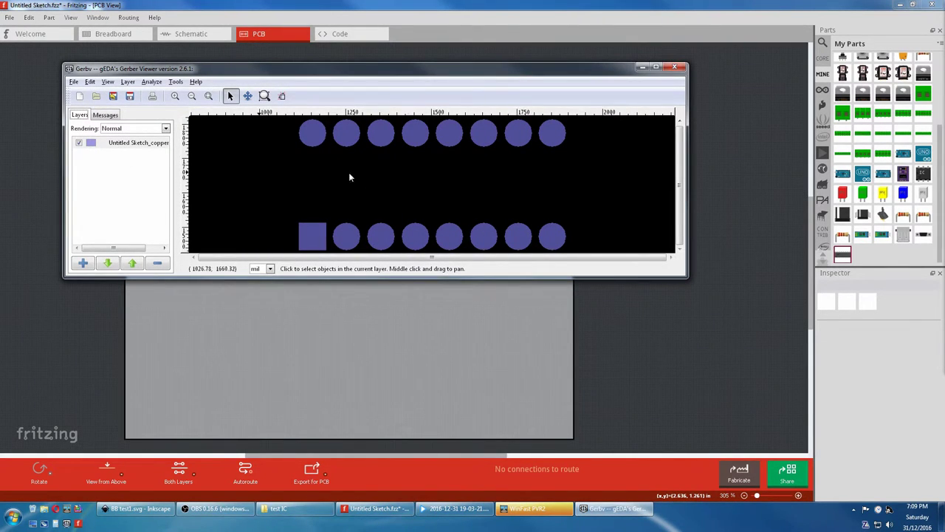
pyautogui.click(74, 81)
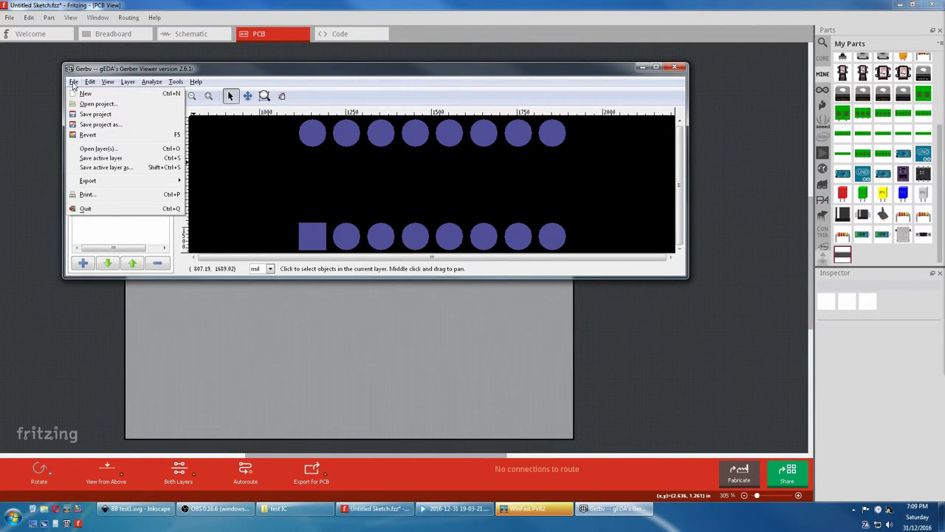
# Add the exported drill file as a layer over the pads
pyautogui.click(86, 149)
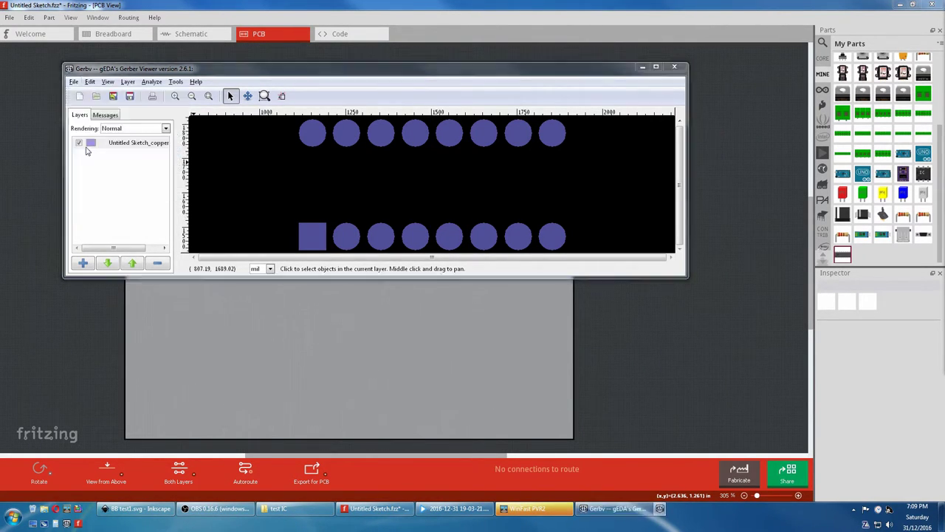
pyautogui.click(233, 191)
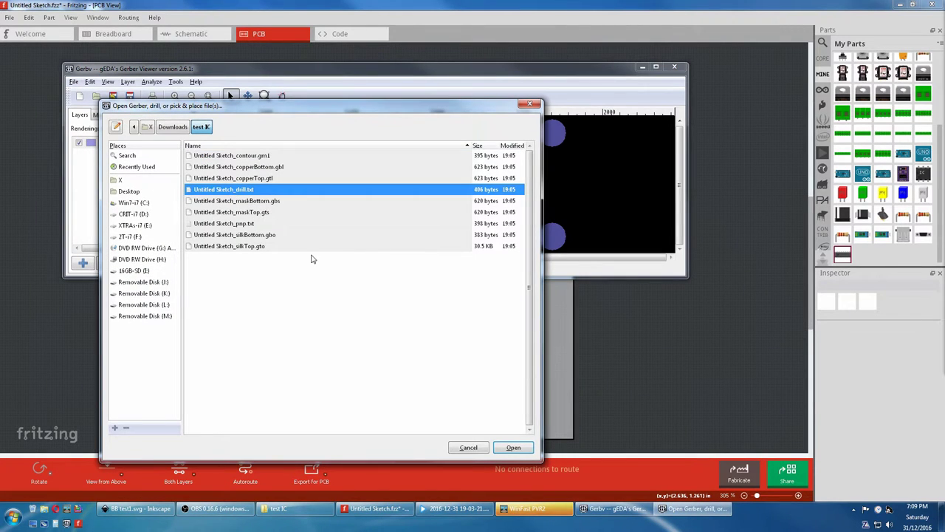
pyautogui.click(509, 447)
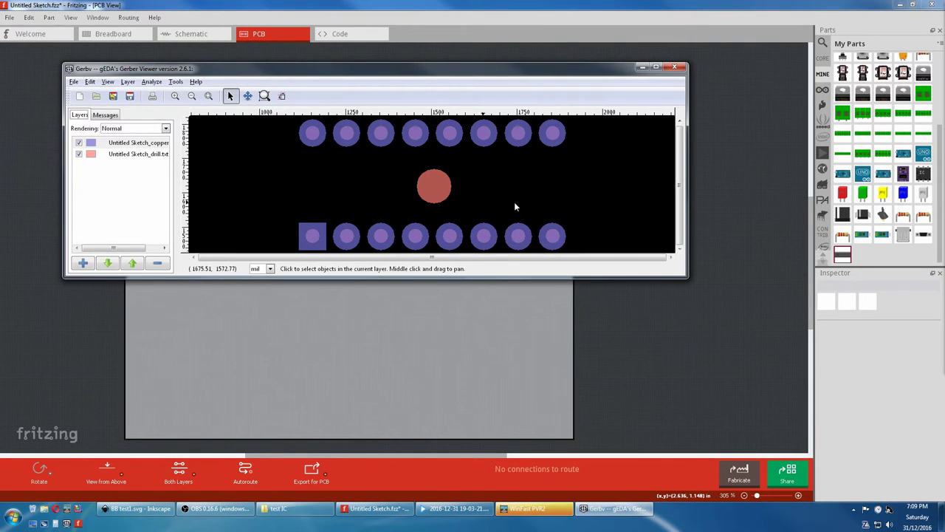
# Add Untitled Sketch_copperBottom.gbl as a layer and select it in the layer list
pyautogui.click(74, 82)
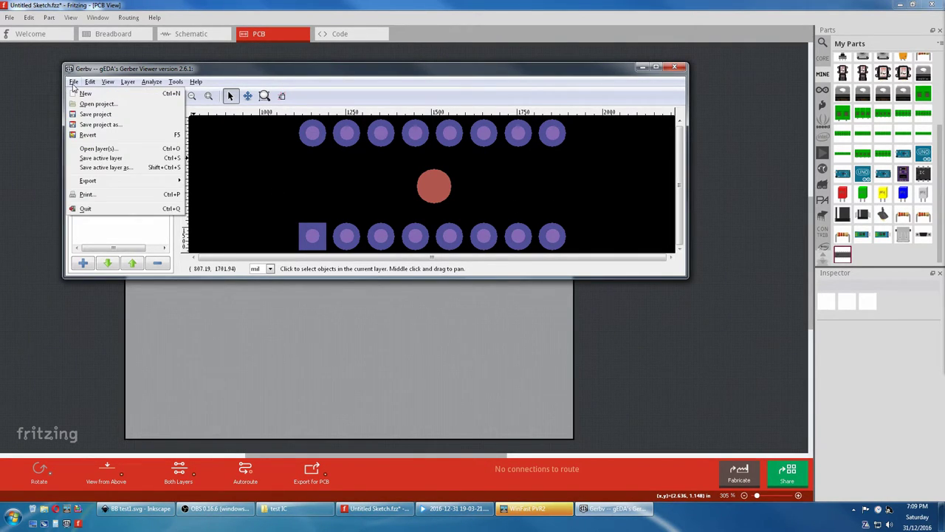
pyautogui.click(98, 149)
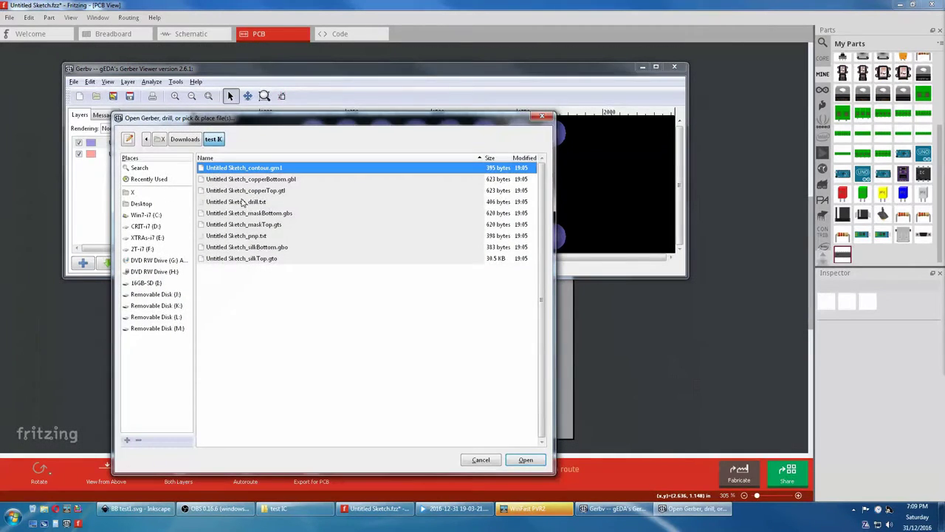
pyautogui.click(263, 180)
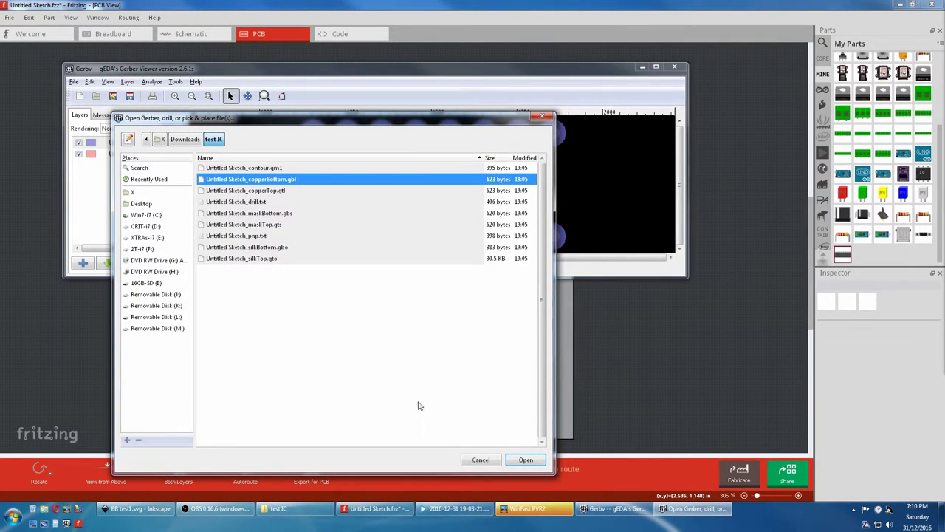
pyautogui.click(525, 460)
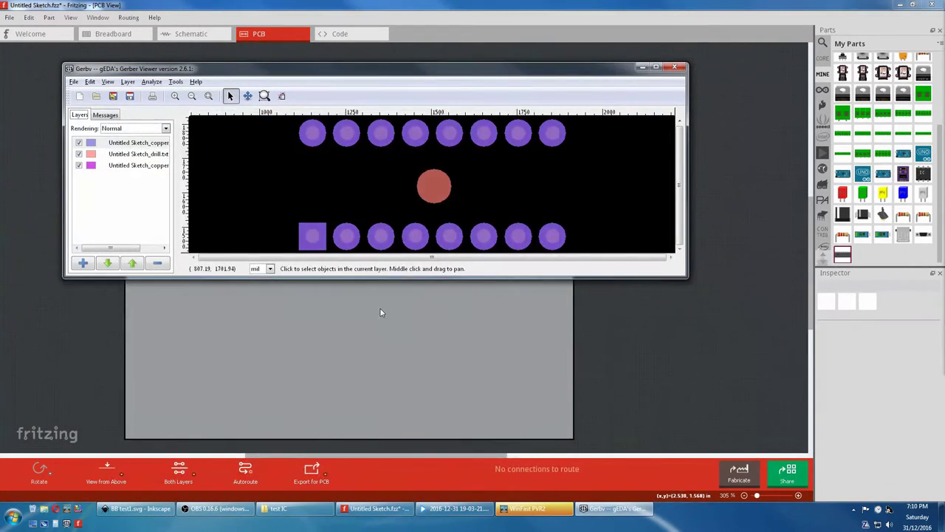
pyautogui.click(79, 169)
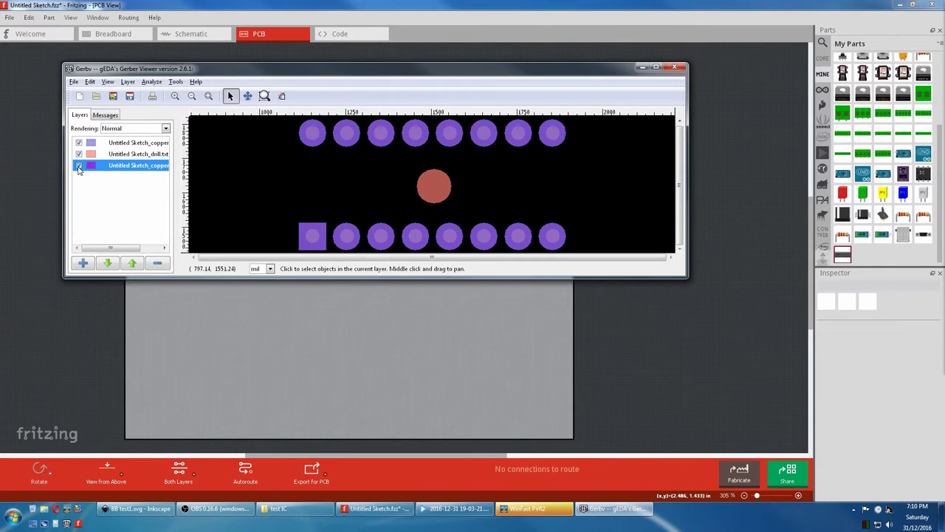
# Load the silkBottom.gbo bottom silkscreen file and select the newly added fifth layer
pyautogui.click(74, 82)
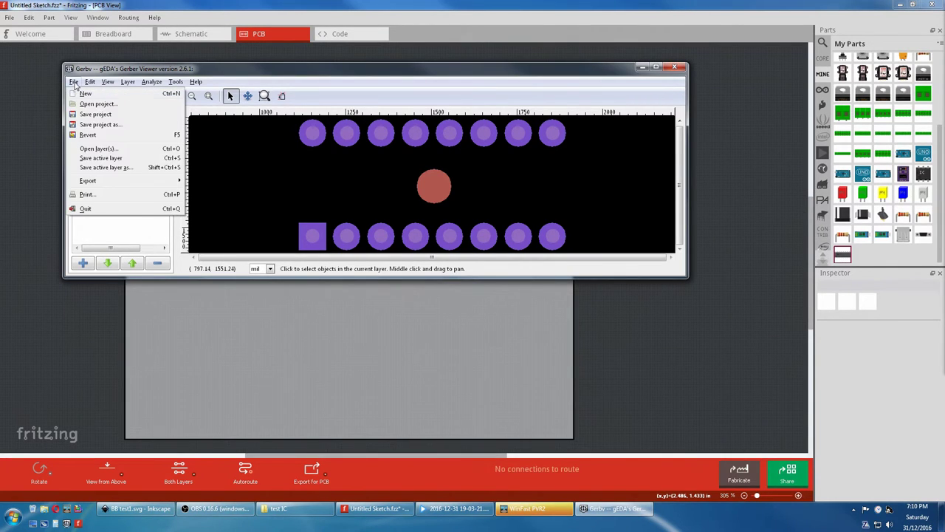
pyautogui.click(95, 149)
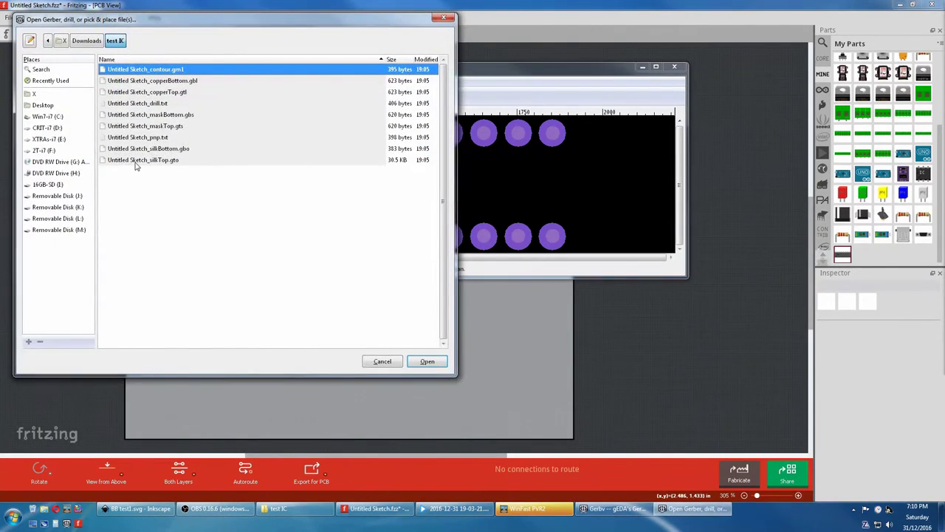
pyautogui.click(143, 161)
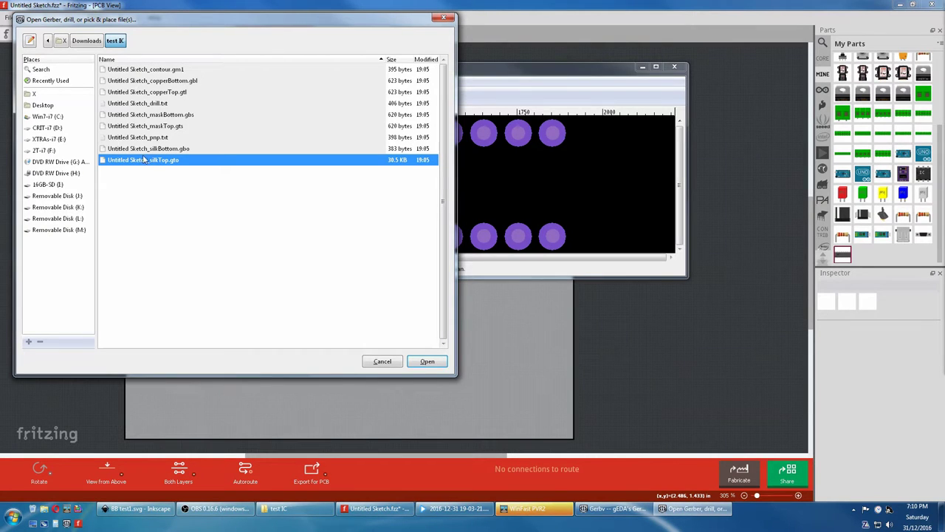
pyautogui.click(145, 150)
pyautogui.click(421, 361)
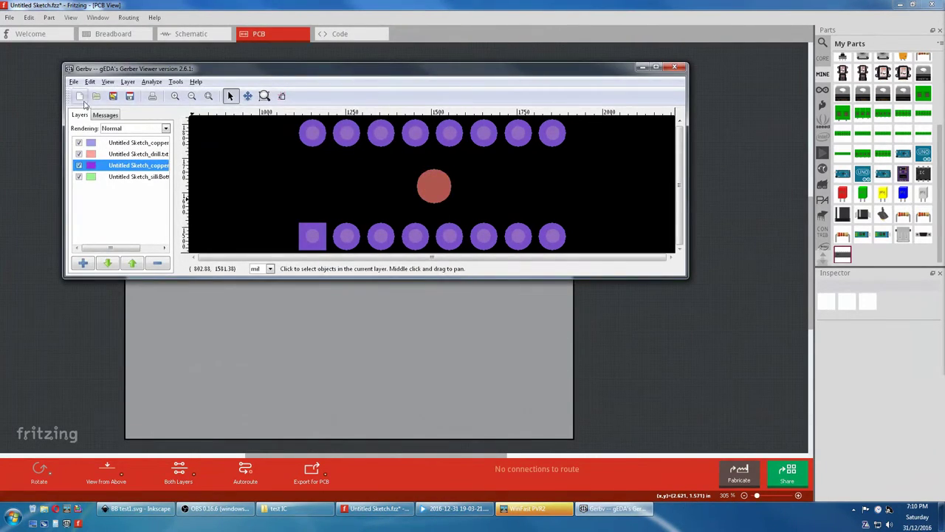
pyautogui.click(74, 81)
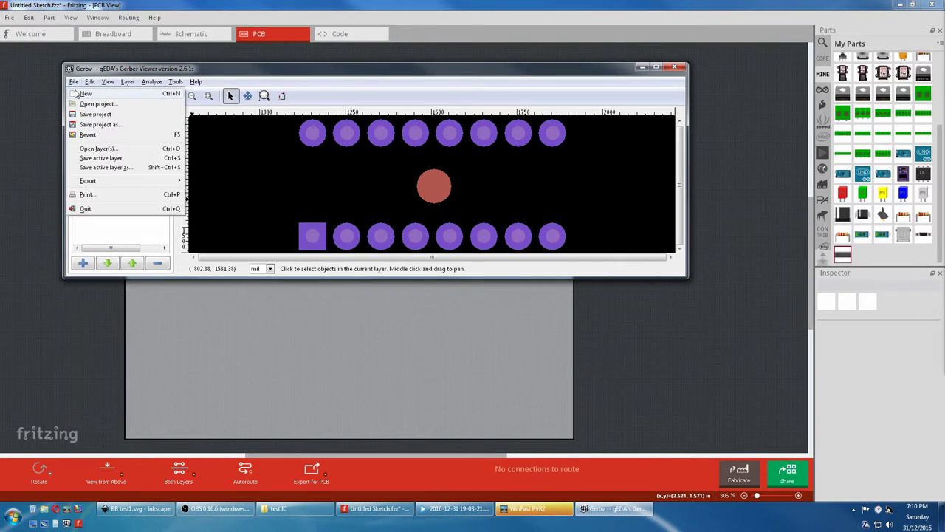
pyautogui.click(90, 150)
pyautogui.click(140, 148)
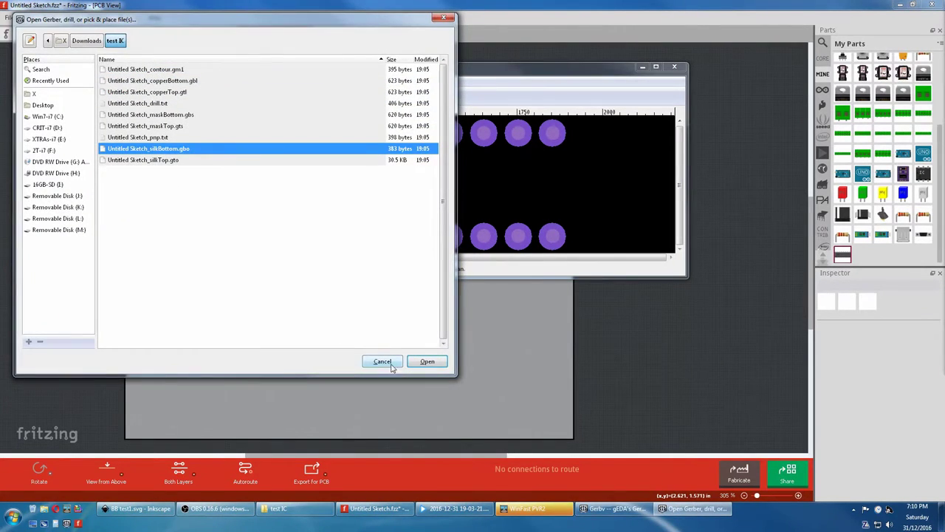
pyautogui.click(427, 361)
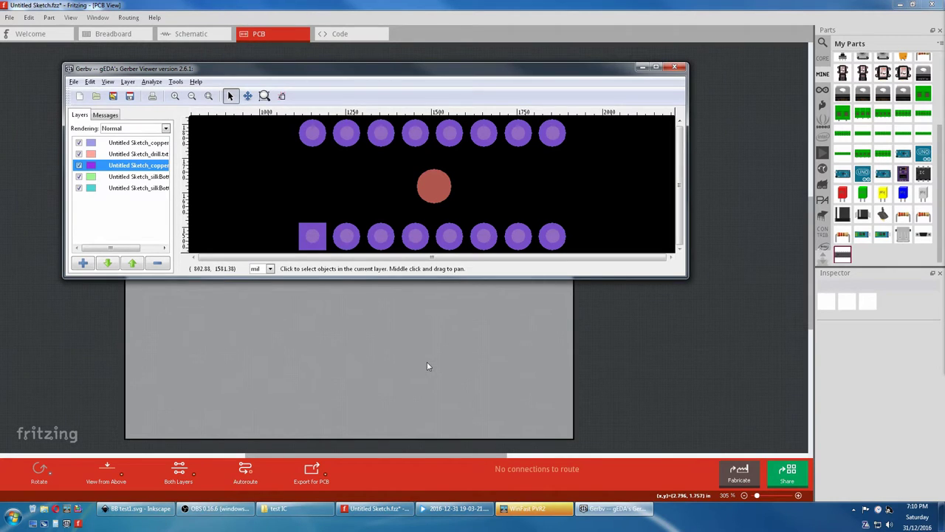
pyautogui.click(79, 188)
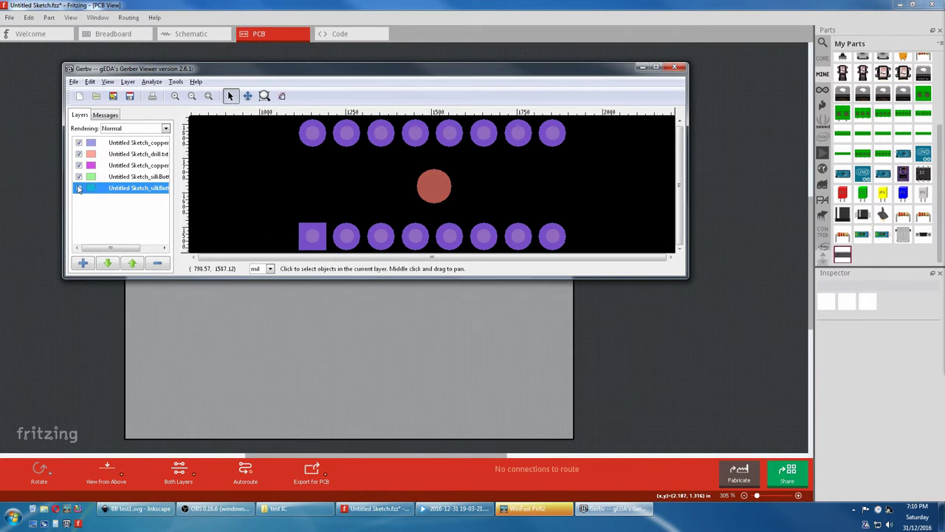
# Add the silkTop.gto top silkscreen layer
pyautogui.click(74, 82)
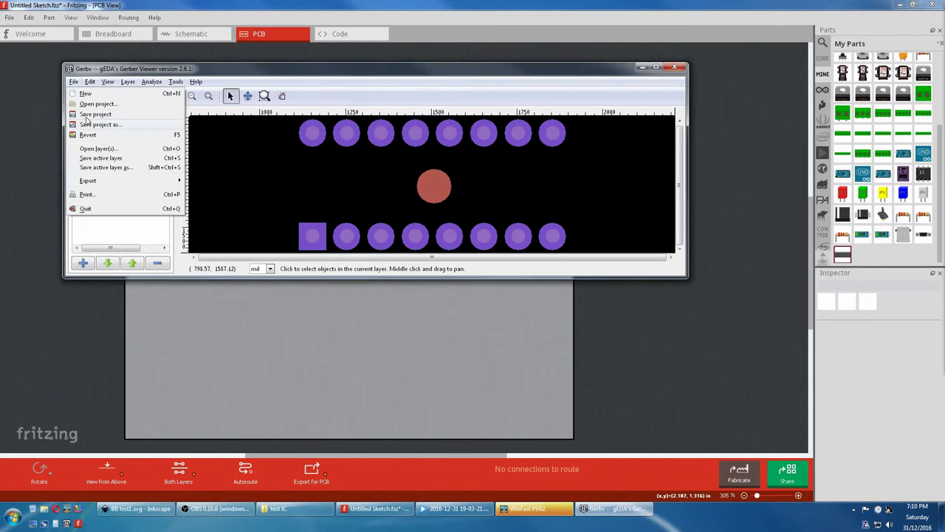
pyautogui.click(94, 148)
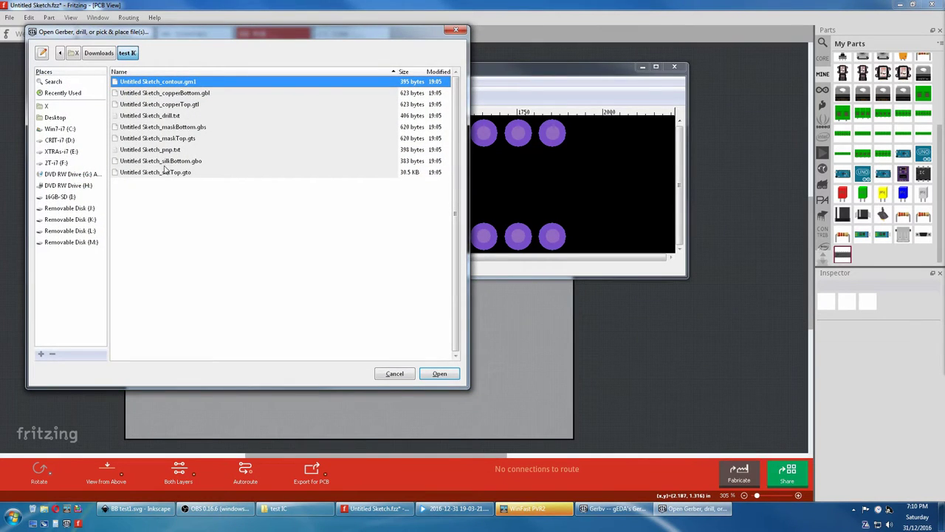
pyautogui.click(169, 172)
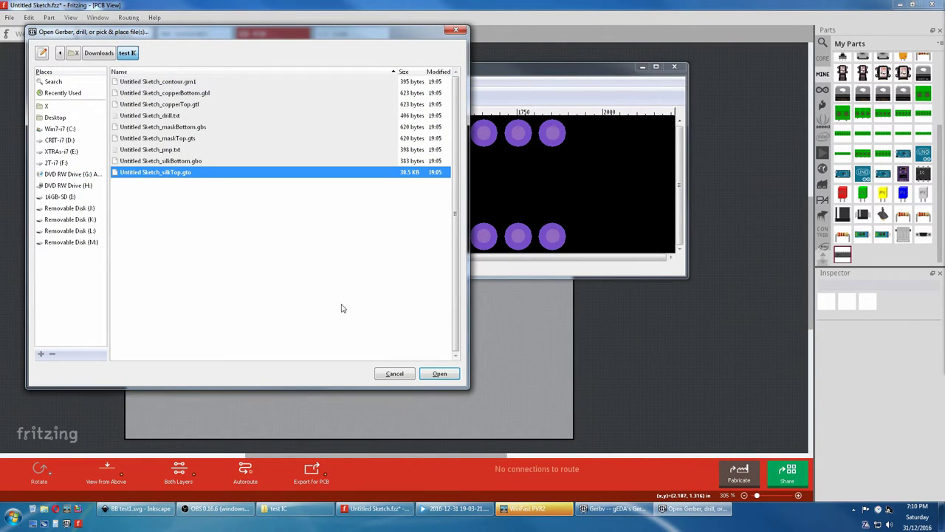
pyautogui.click(434, 373)
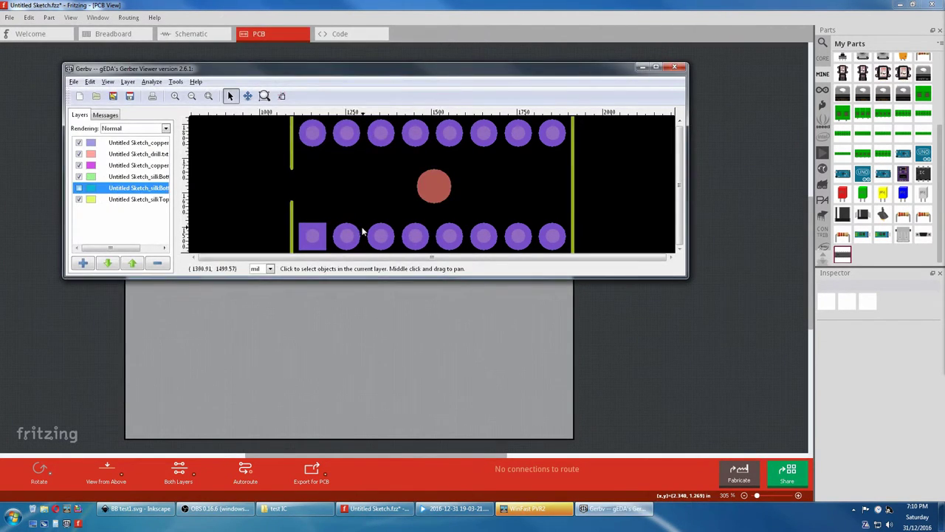
pyautogui.scroll(-2, 362, 231)
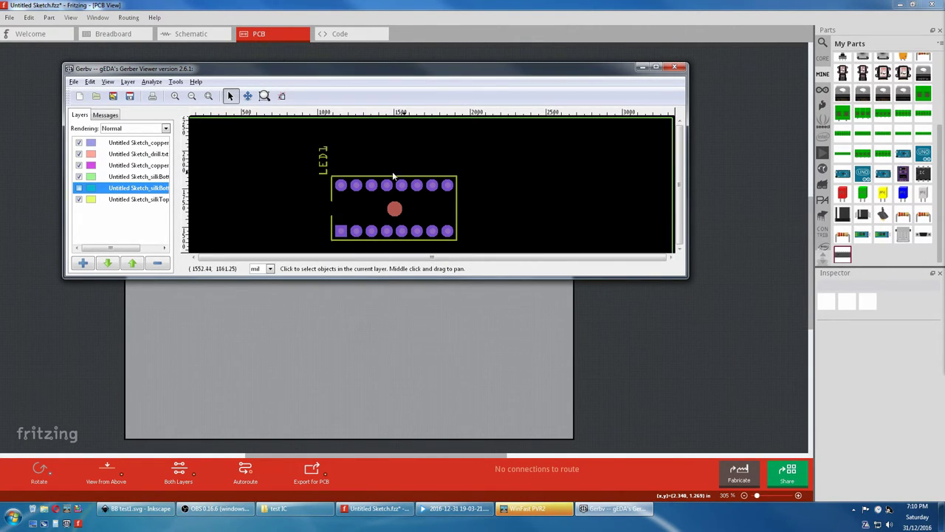
# Add the maskTop.gts top solder mask layer
pyautogui.click(74, 81)
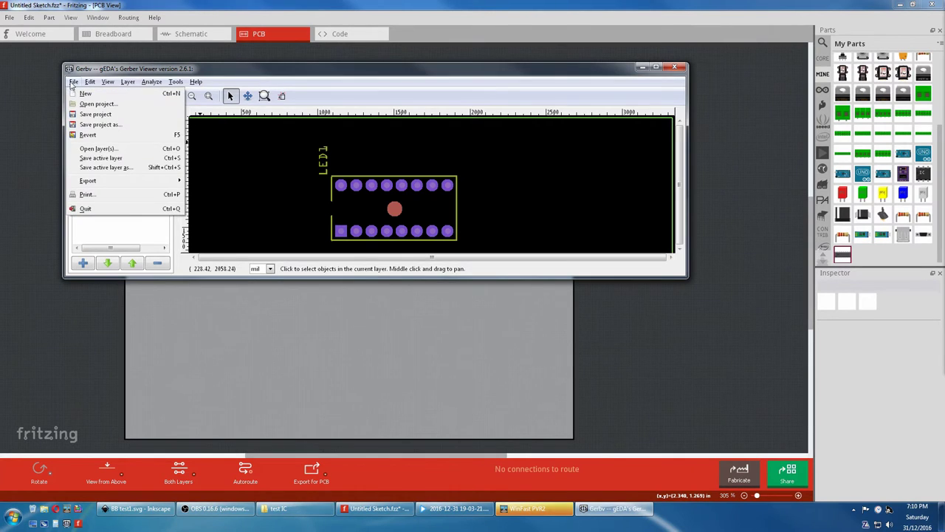
pyautogui.click(96, 149)
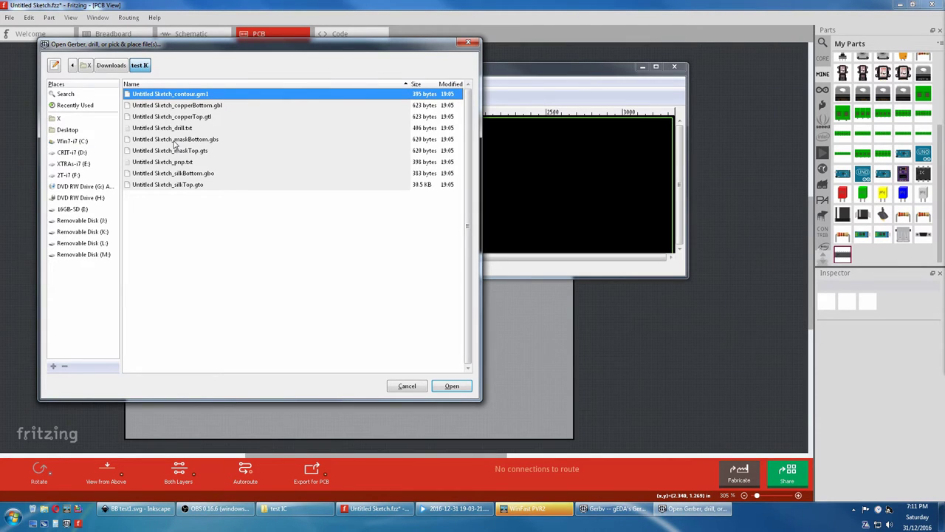
pyautogui.click(175, 151)
pyautogui.click(448, 385)
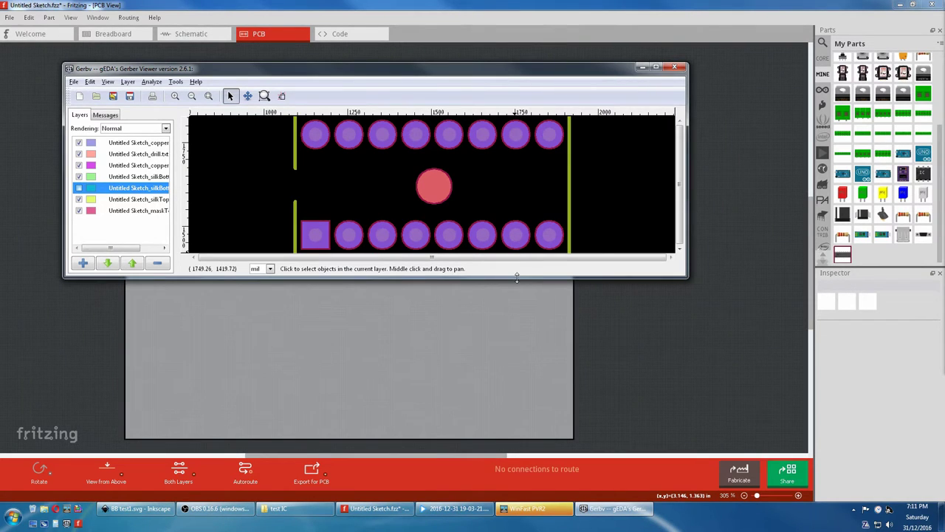
# Enlarge the viewer and measure the pitch between the first two top pads, about 98.7 mils
pyautogui.moveTo(517, 277); pyautogui.dragTo(521, 423)
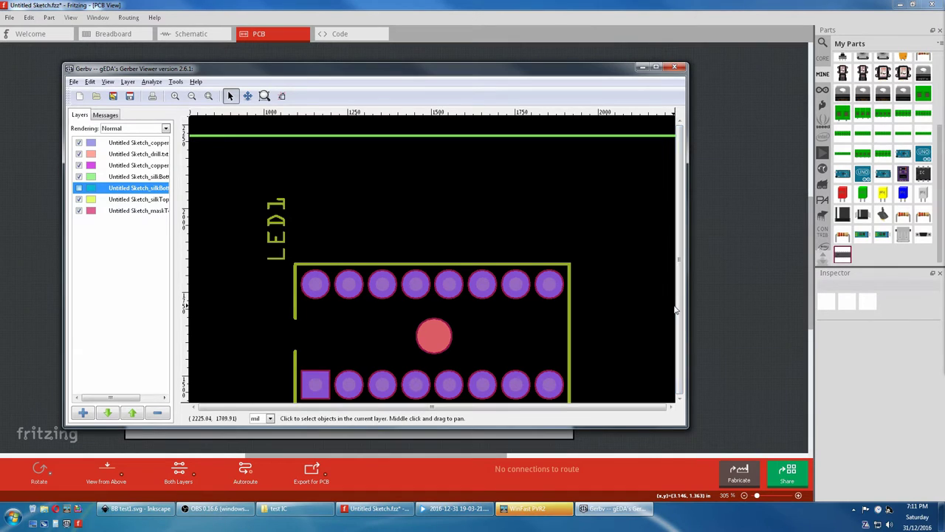
pyautogui.click(282, 95)
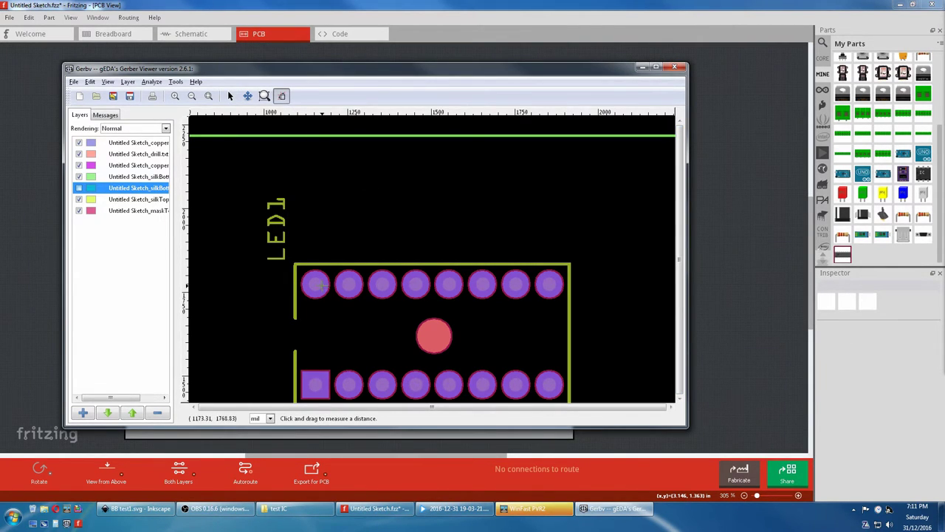
pyautogui.moveTo(315, 284); pyautogui.dragTo(348, 284)
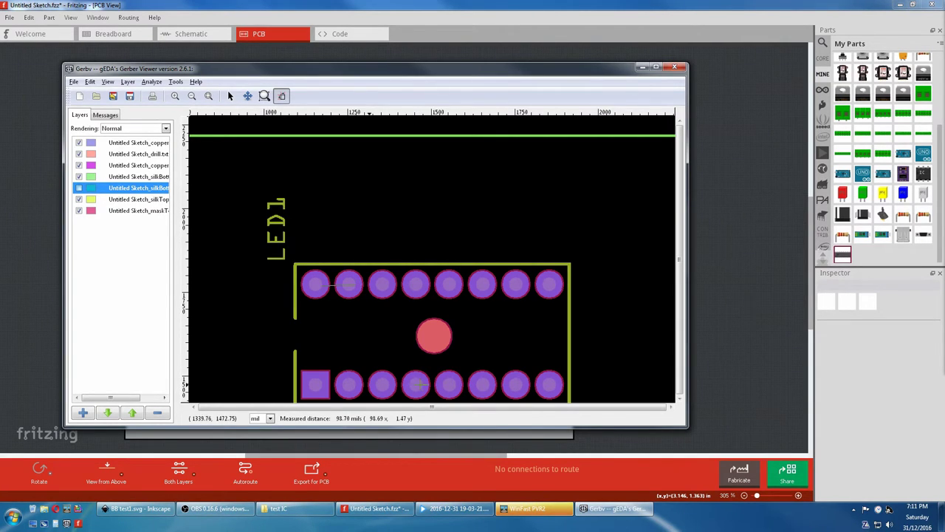
# Measure the bottom-row span and the top-to-bottom row spacing, about 296.08 mils
pyautogui.moveTo(320, 385); pyautogui.dragTo(555, 383)
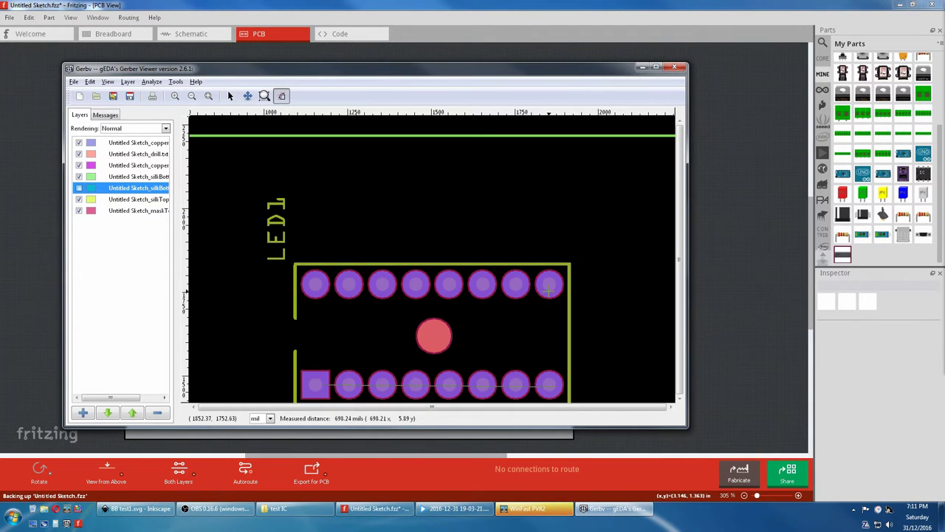
pyautogui.moveTo(548, 292); pyautogui.dragTo(549, 384)
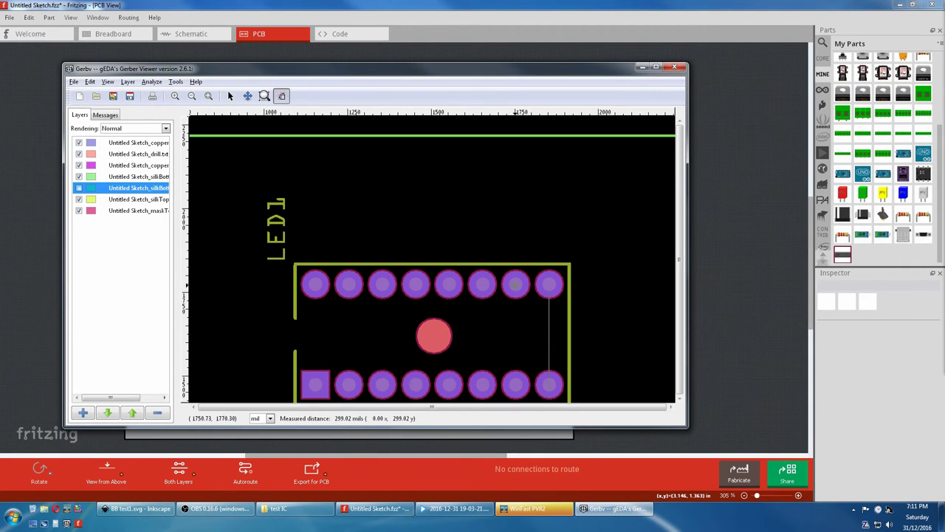
pyautogui.moveTo(515, 283); pyautogui.dragTo(516, 382)
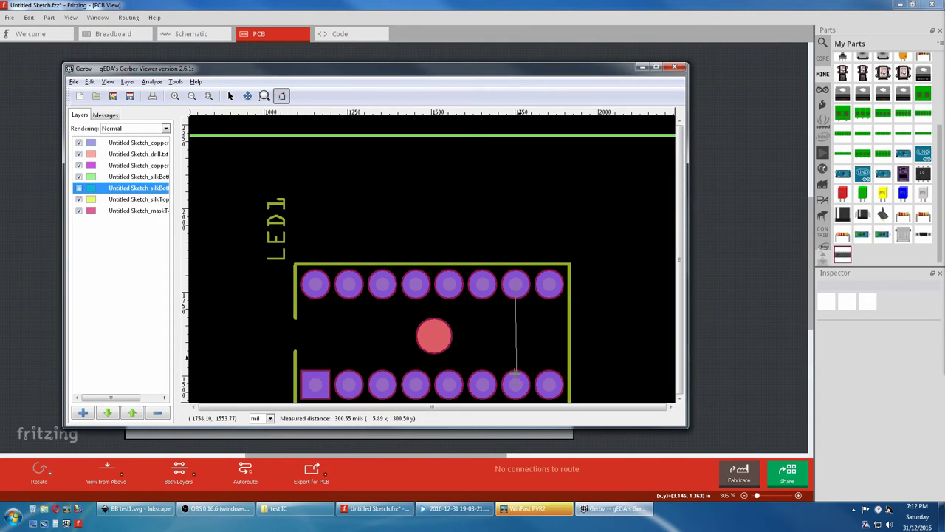
pyautogui.moveTo(549, 294); pyautogui.dragTo(550, 386)
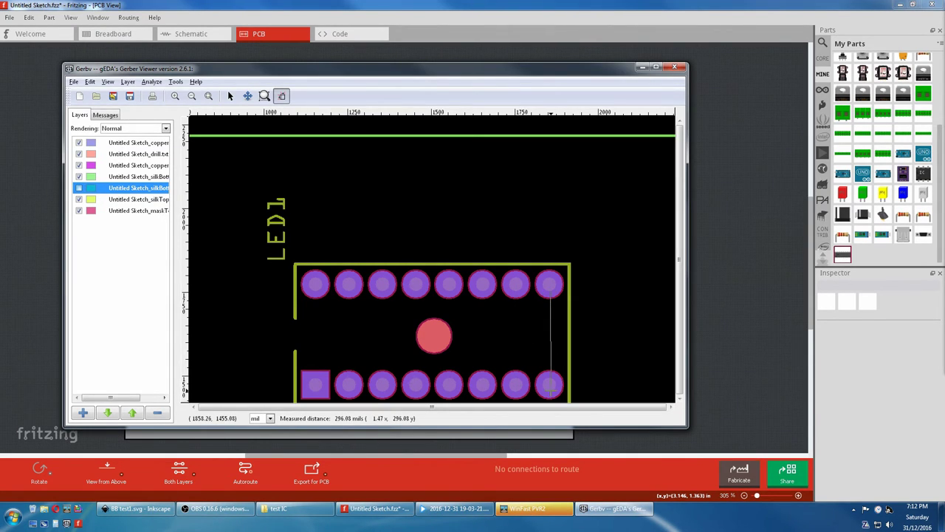